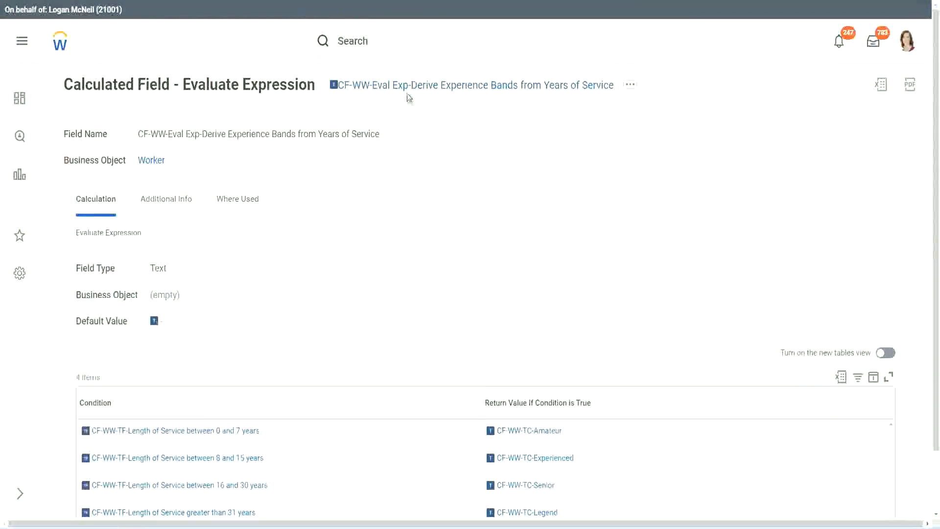
Copy the existing Evaluate Expression calculated field's name and open the Create Calculated Field task by searching for "create calc field".
right_click(410, 88)
left_click(441, 146)
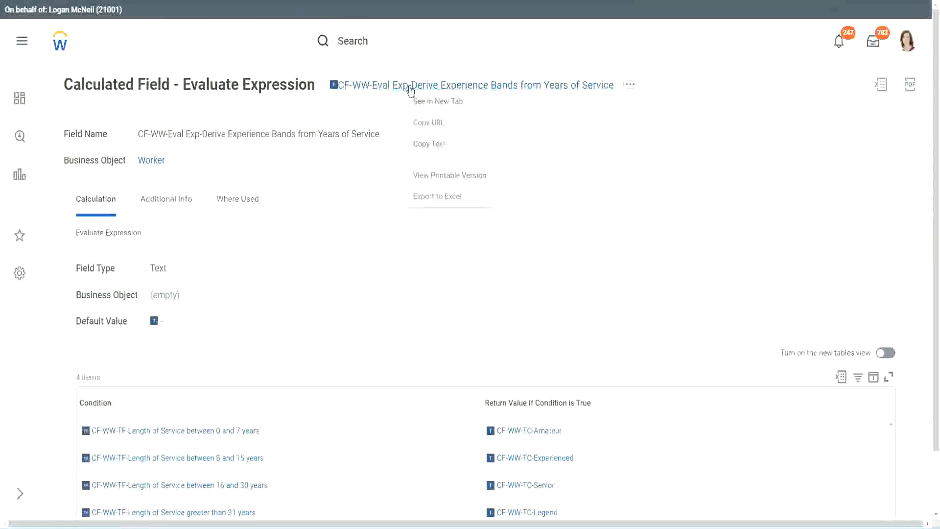
left_click(394, 44)
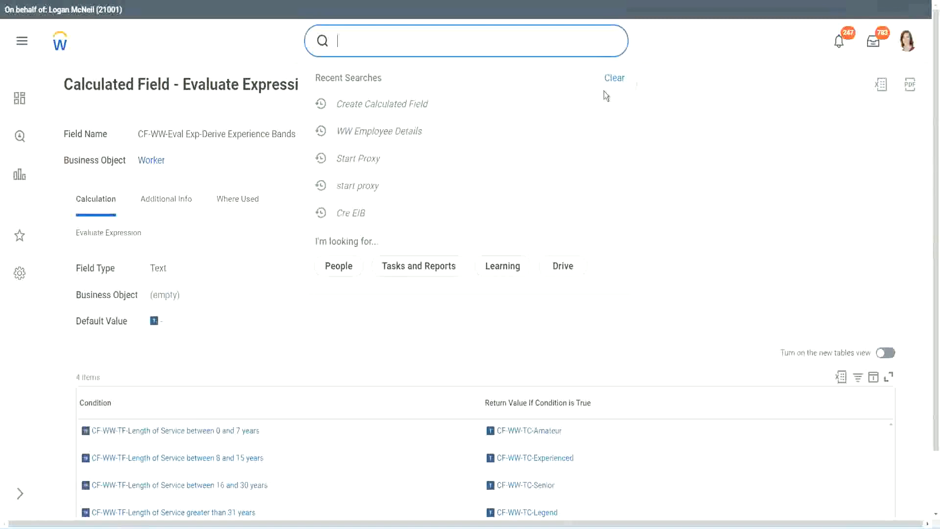
left_click(606, 94)
left_click(372, 37)
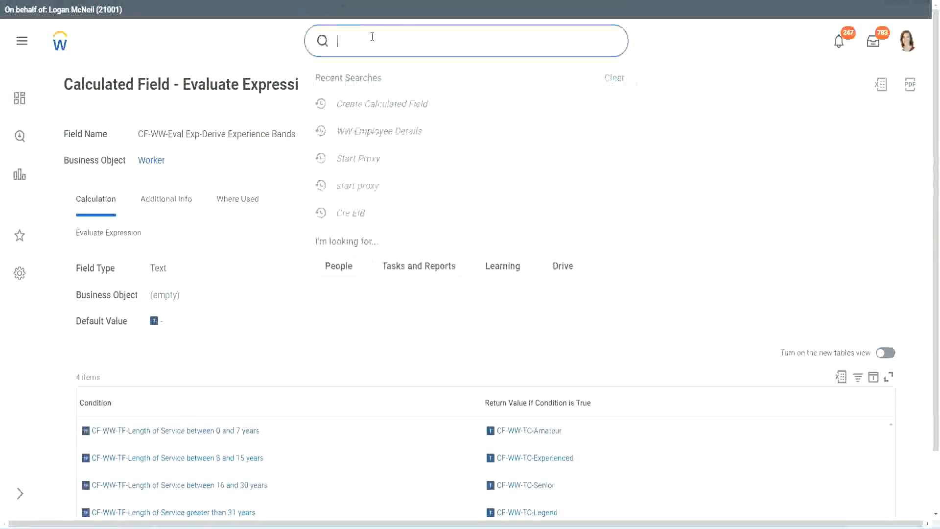
type("create calc")
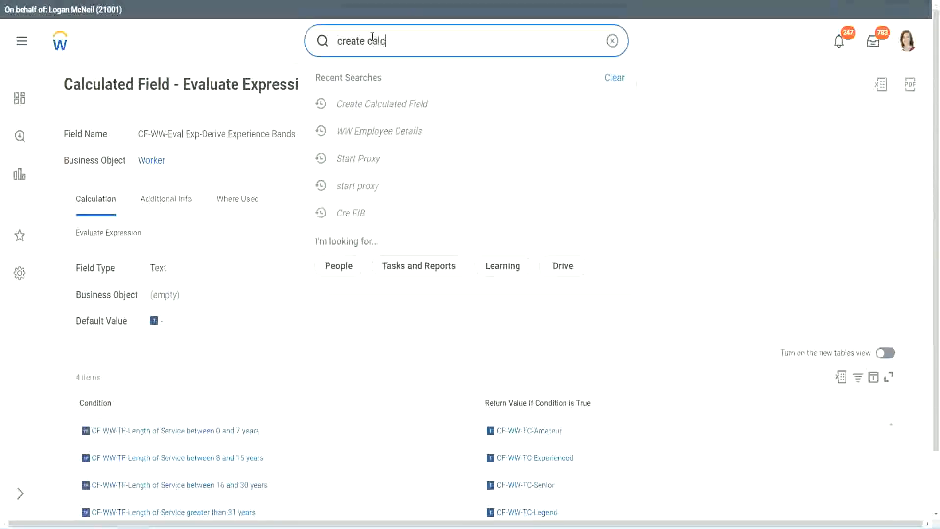
type(" field")
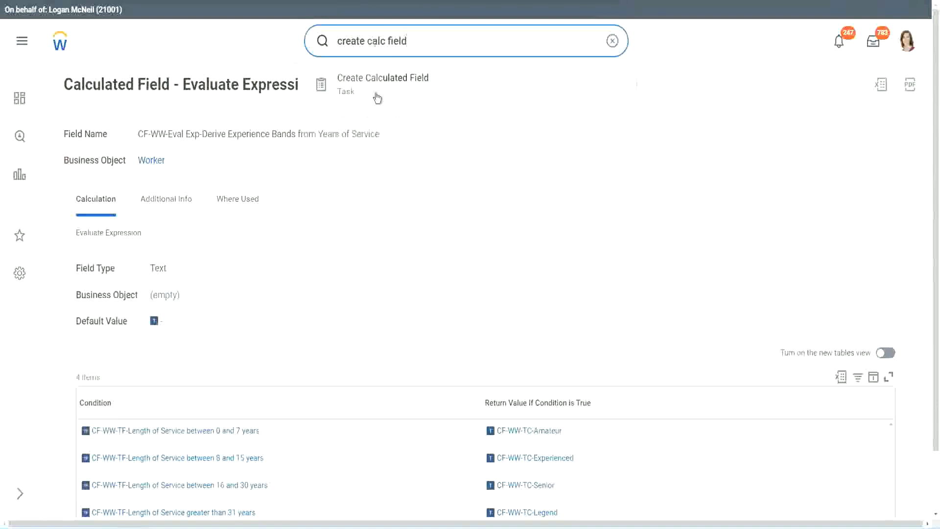
left_click(388, 93)
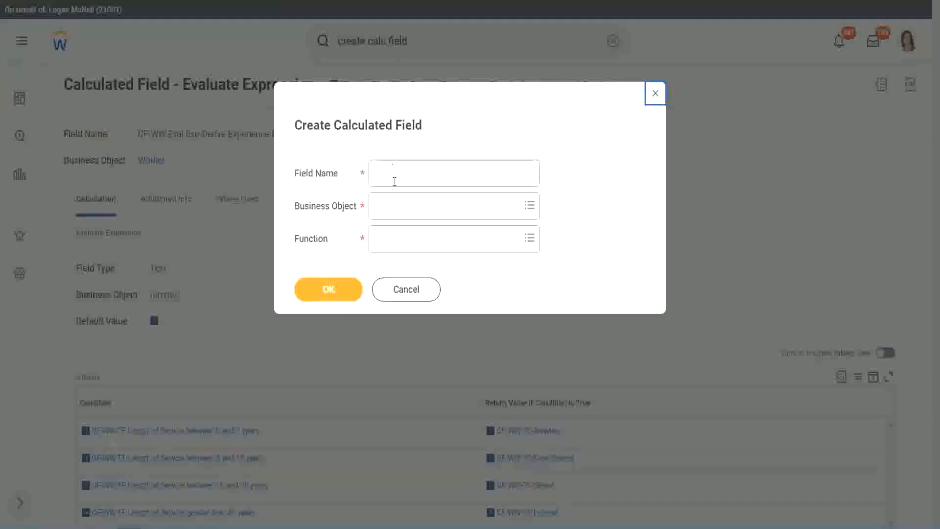
Name the new calculated field "CF-WW-LRB-Identify Experience Bands from years of Service".
left_click(396, 175)
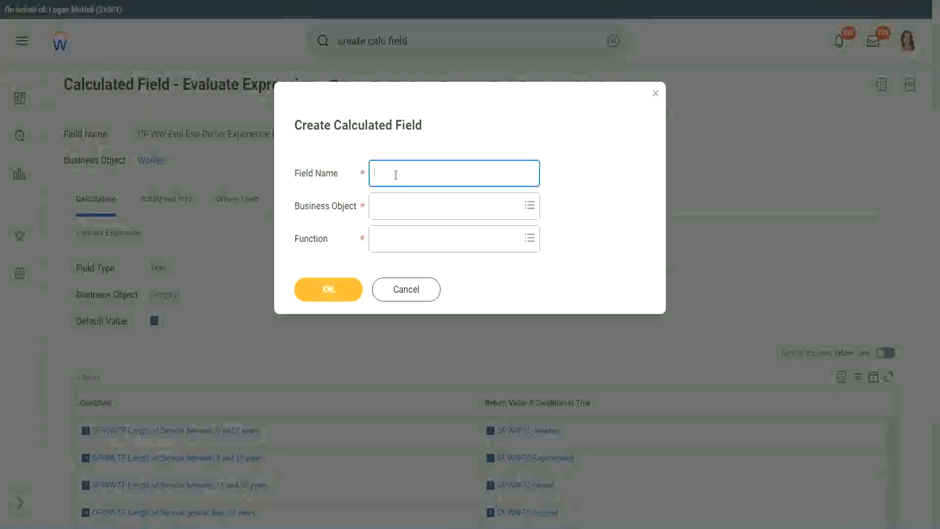
type("CF")
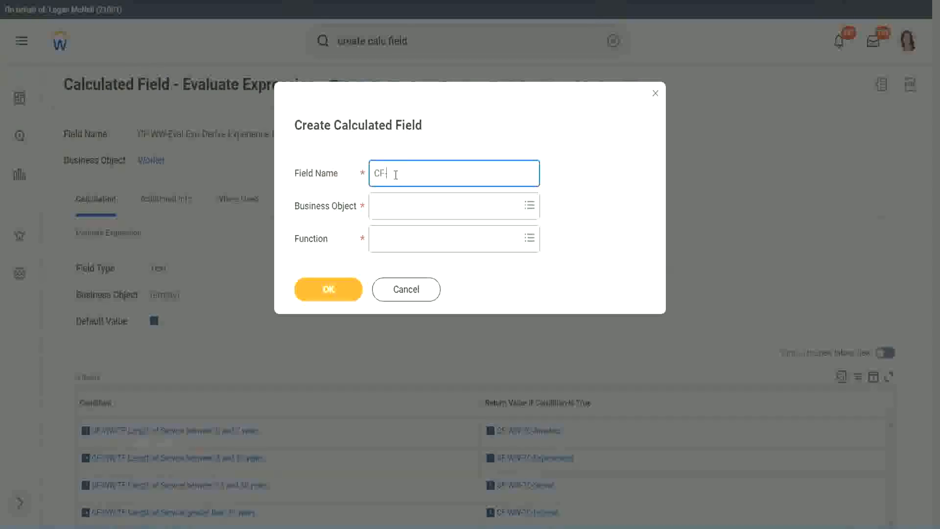
type("-WW")
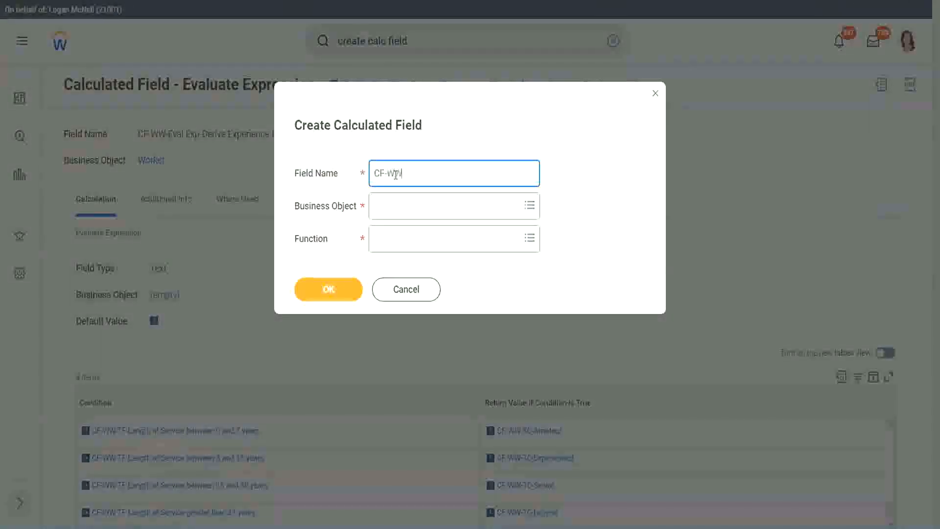
type("-LRB")
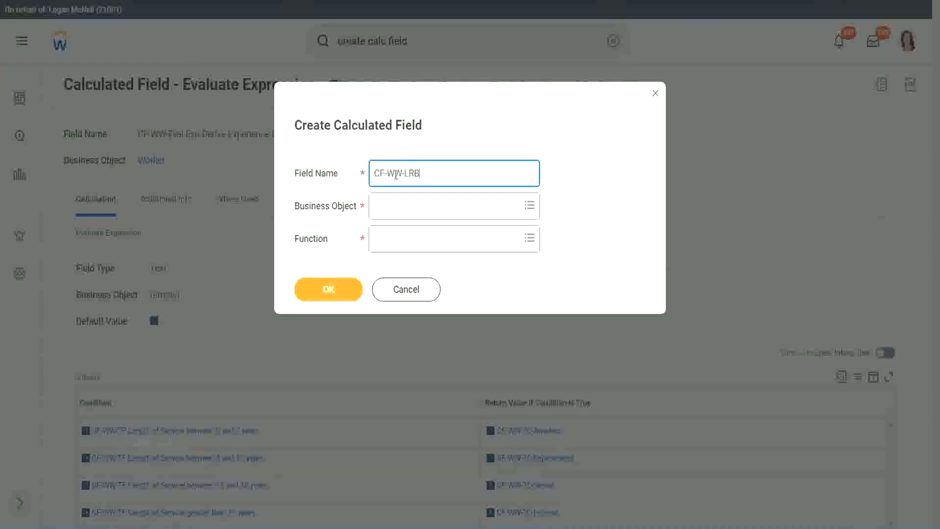
type("-Identify Exe")
key("BackSpace")
type("periende")
key("BackSpace")
key("BackSpace")
type("ce Bands fro")
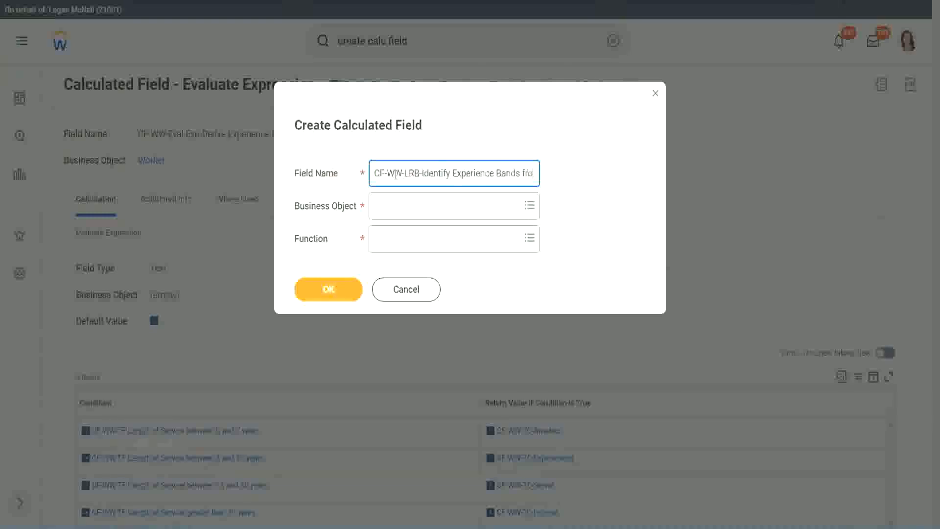
type("m years of Service")
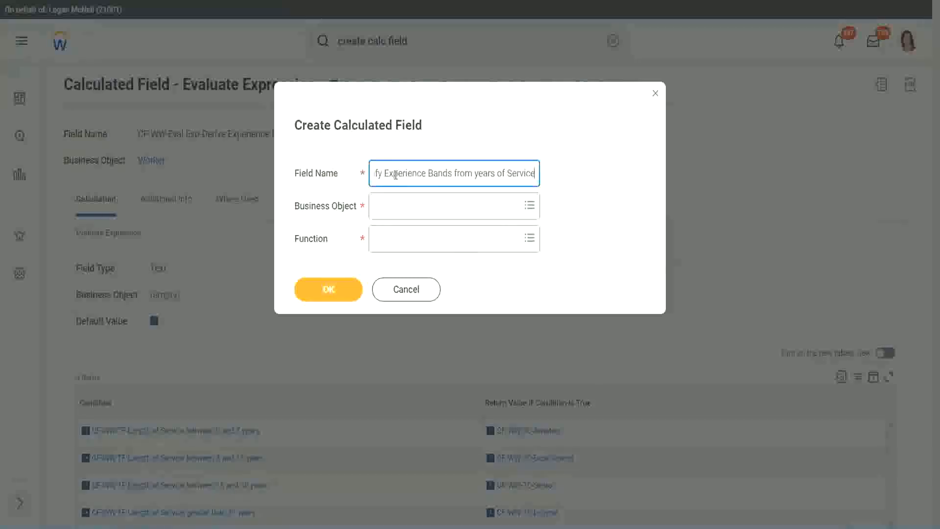
Set the business object to Worker and the function to Lookup Range Band, and confirm the new calculated field.
key("Tab")
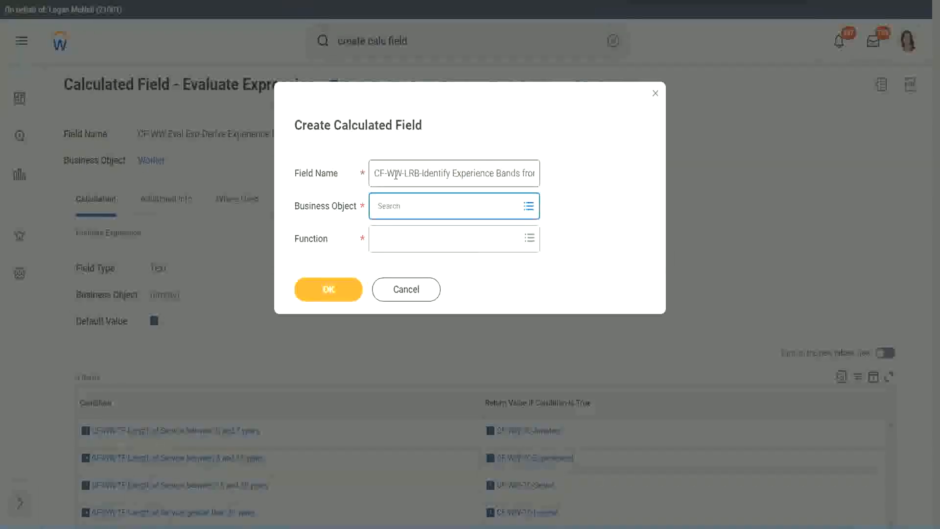
type("worker")
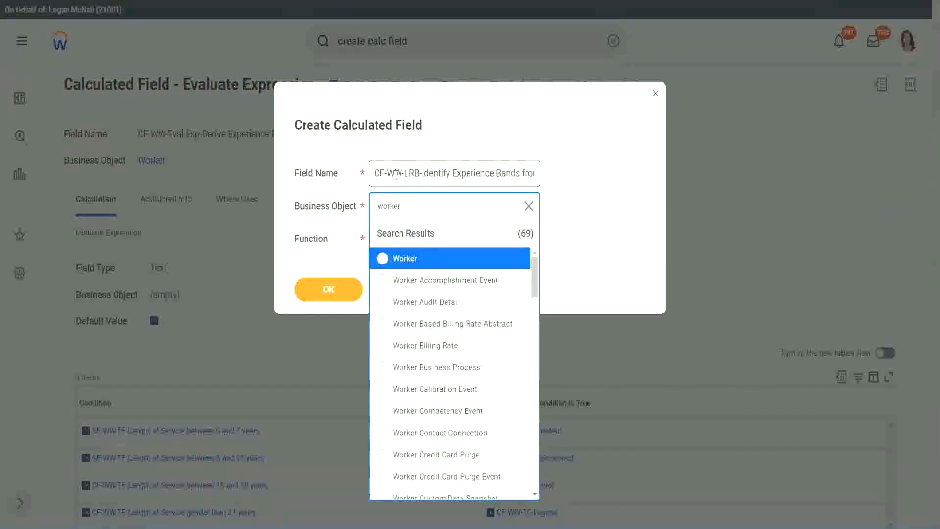
key("Return")
key("Tab")
type("l")
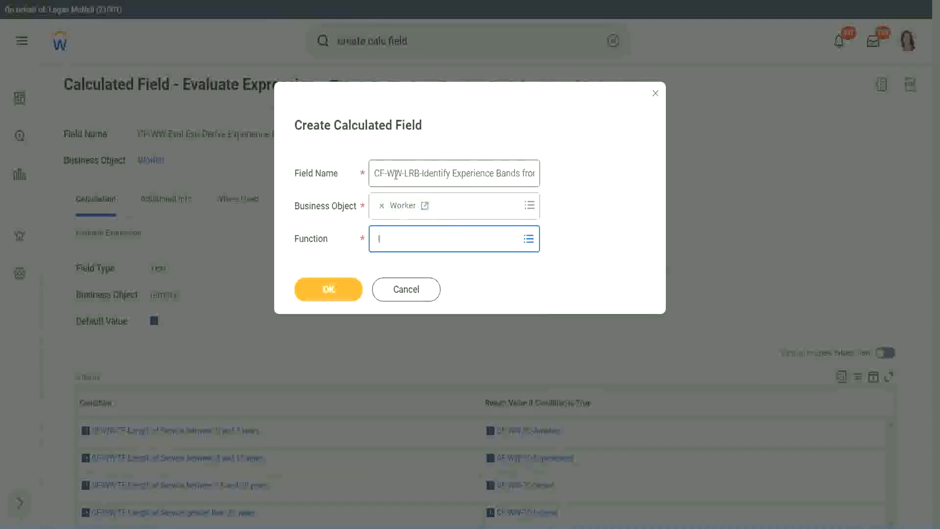
type("rb")
key("Return")
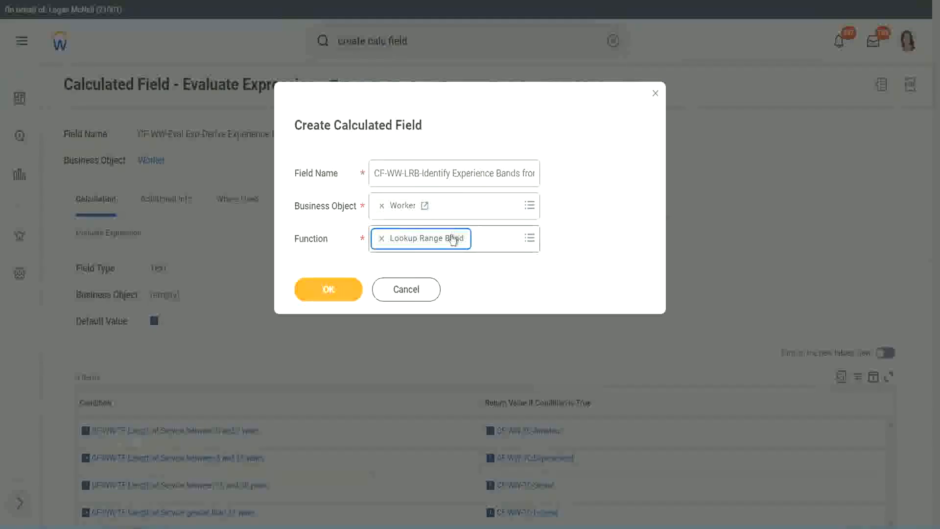
left_click(336, 290)
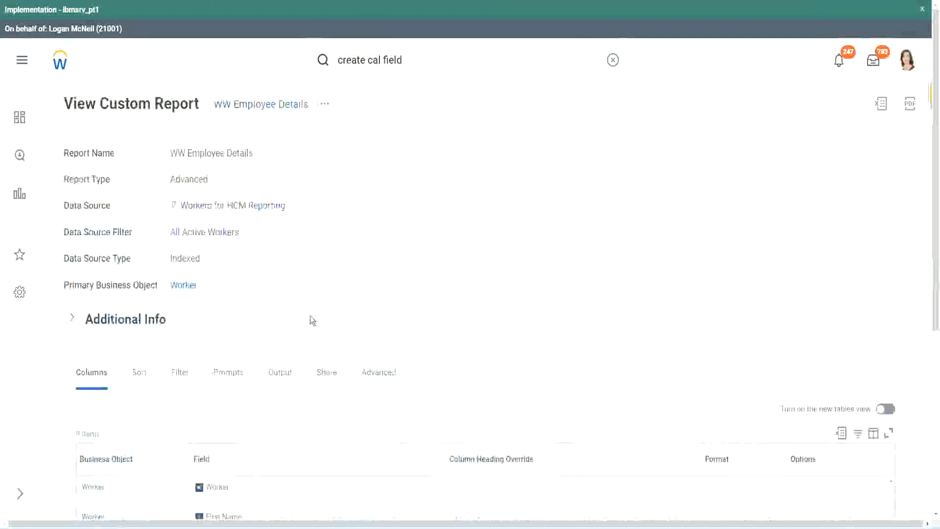
Copy the name "CF-WW-Convert Text To Number-Number of Years from Length of Service" from the WW Employee Details report and set that field as Source Field.
scroll(313, 319, "down", 5)
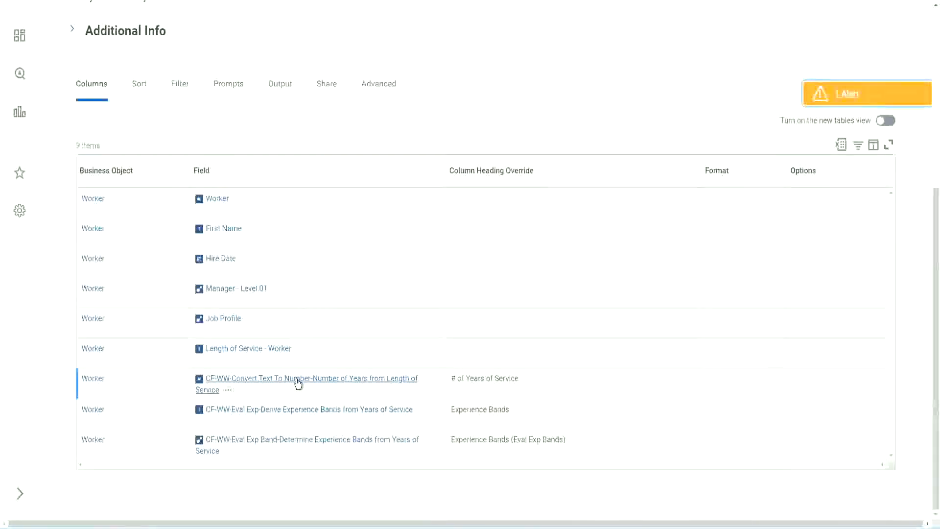
right_click(297, 383)
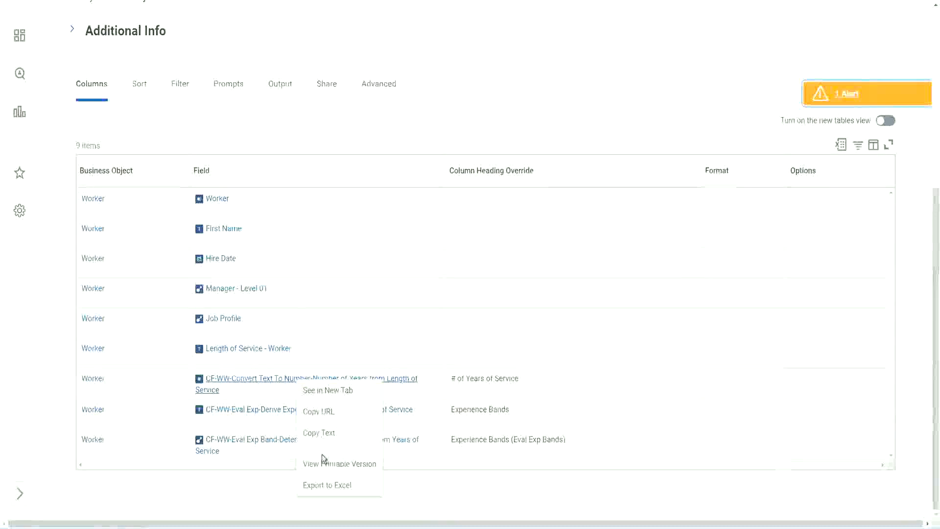
left_click(319, 433)
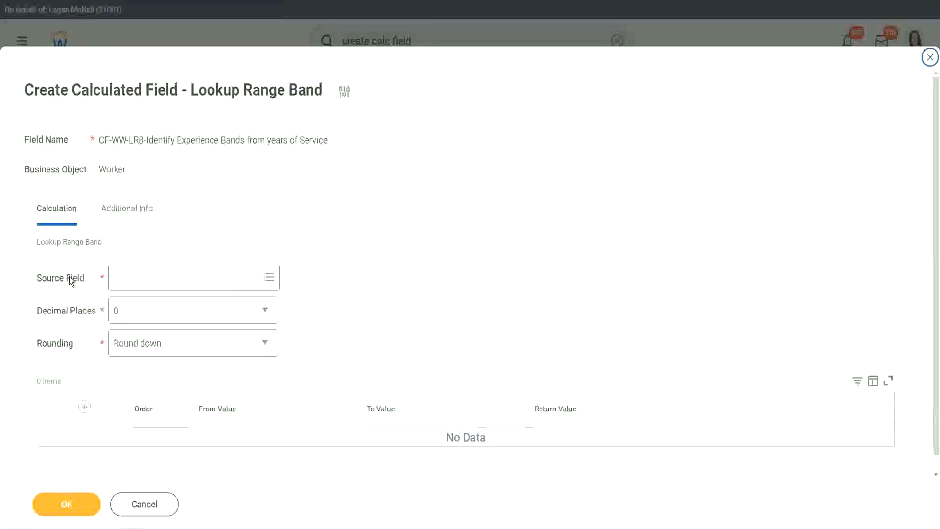
left_click(146, 277)
key("Return")
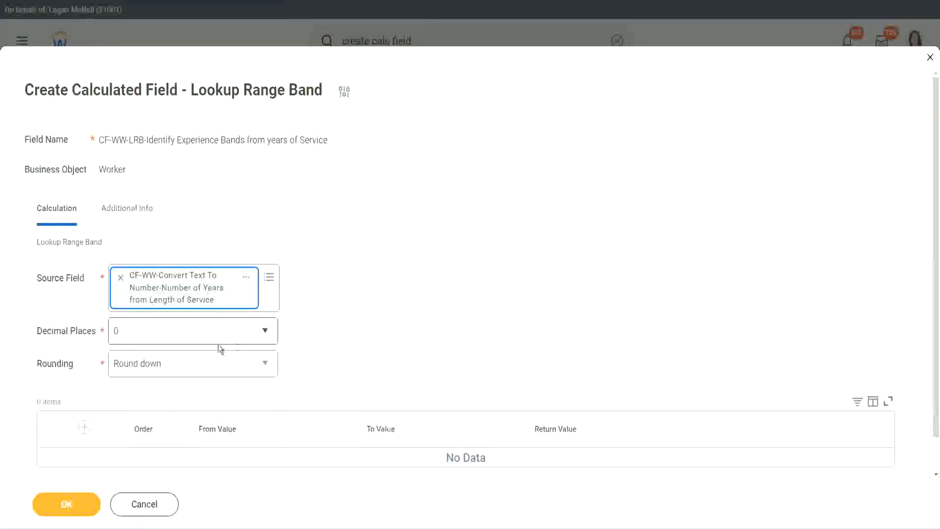
Set the lookup range band's decimal places to 0 and its rounding to Round.
left_click(183, 337)
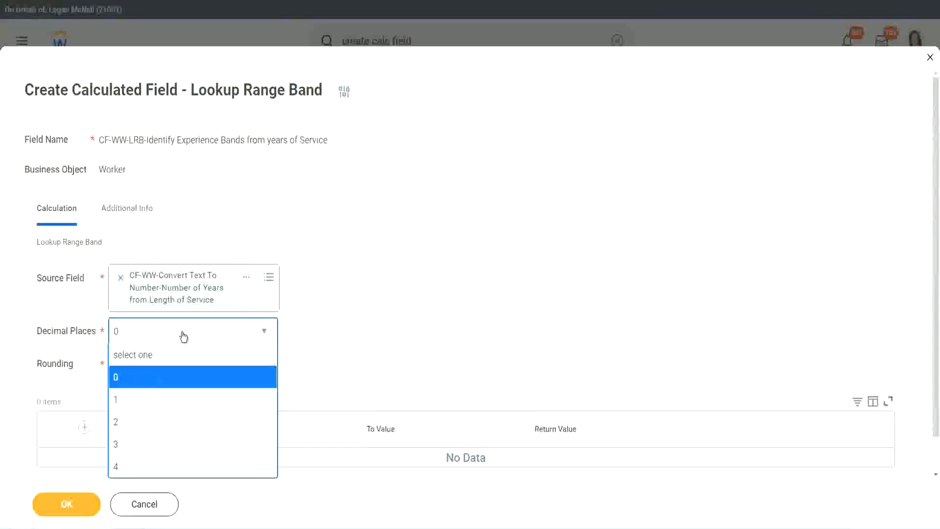
left_click(120, 379)
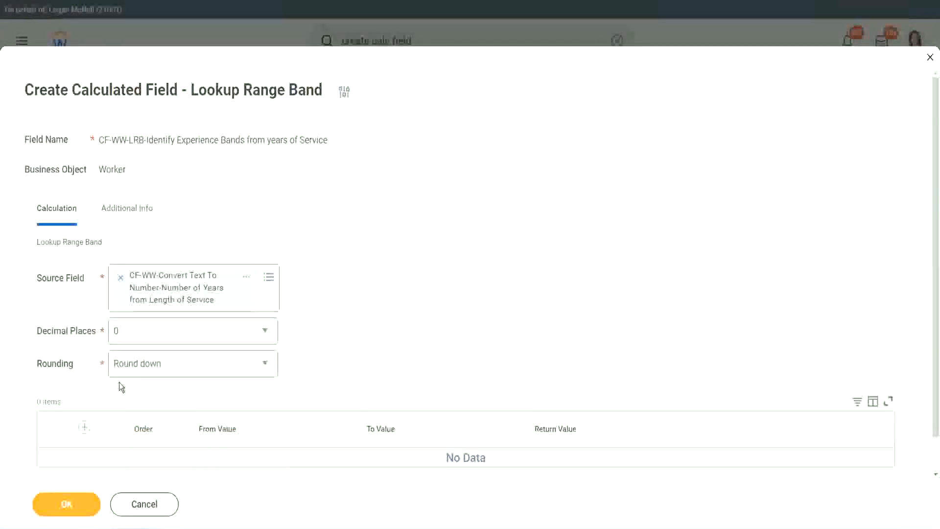
left_click(151, 366)
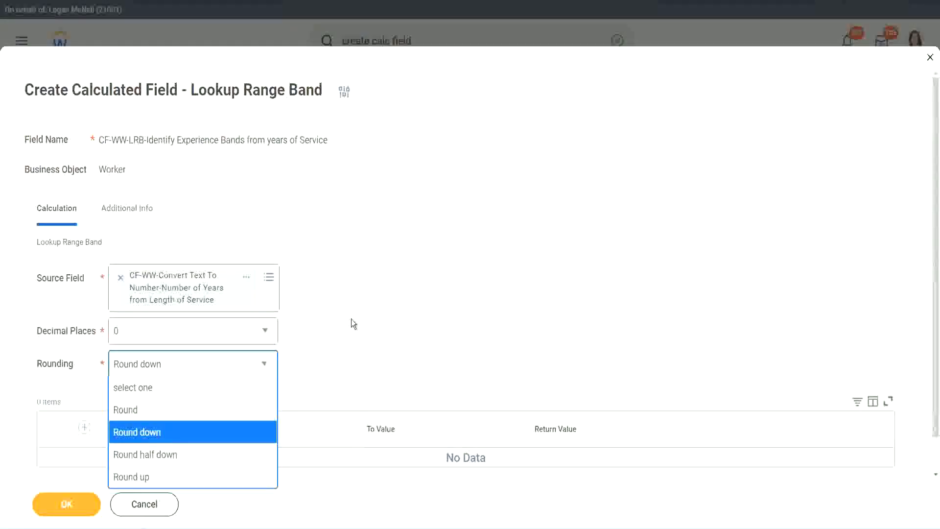
left_click(330, 360)
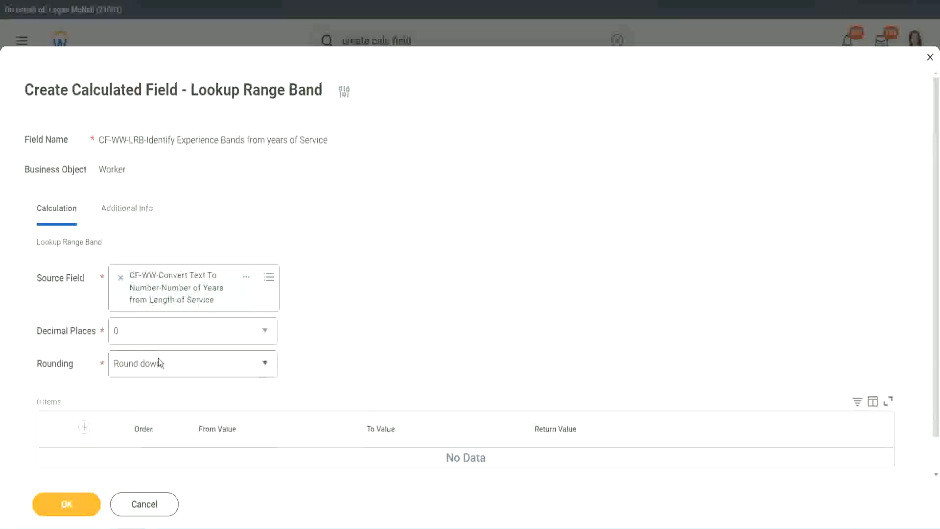
left_click(162, 371)
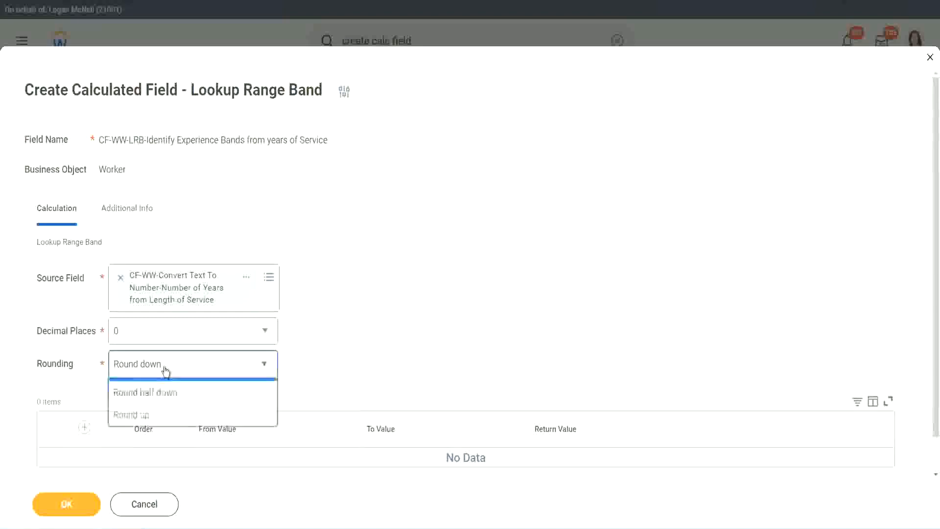
left_click(156, 410)
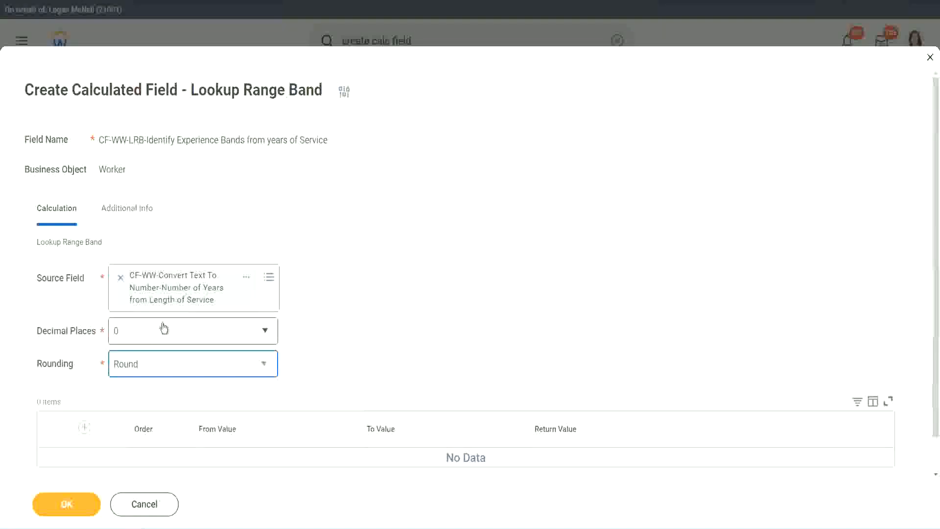
Add a range row from 0 to 7 with the return value "Amateur".
left_click(86, 427)
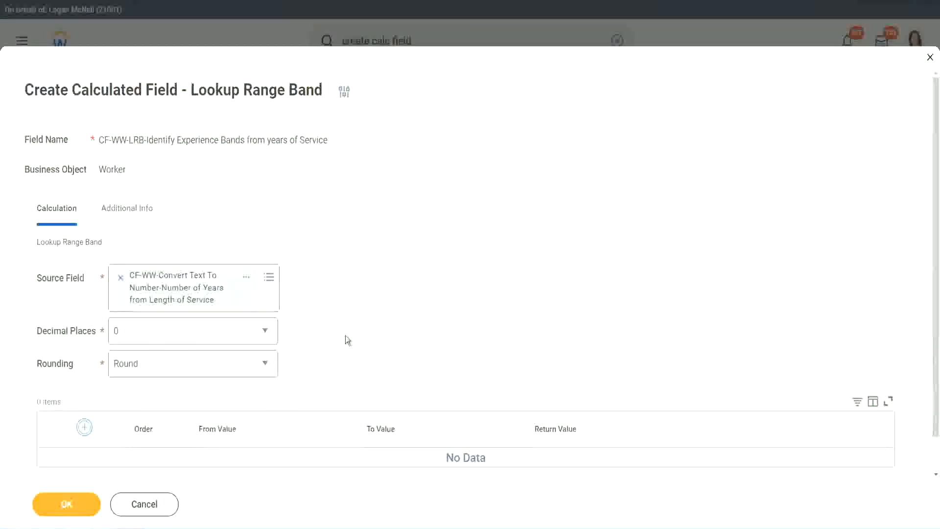
scroll(391, 290, "down", 2)
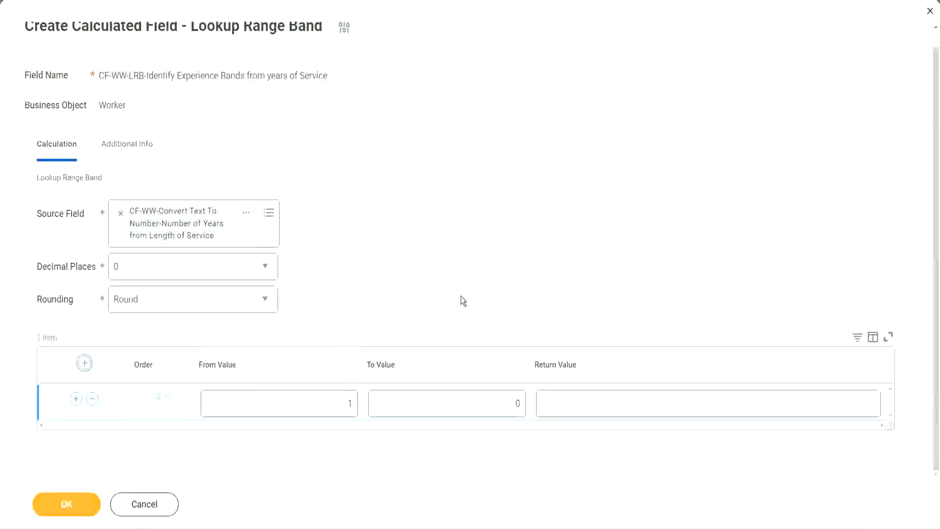
double_click(344, 406)
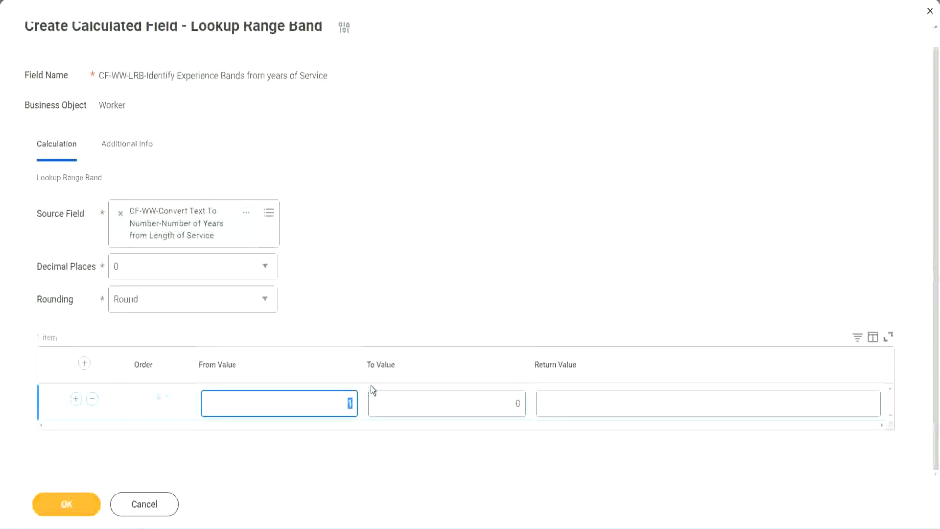
type("0")
key("Tab")
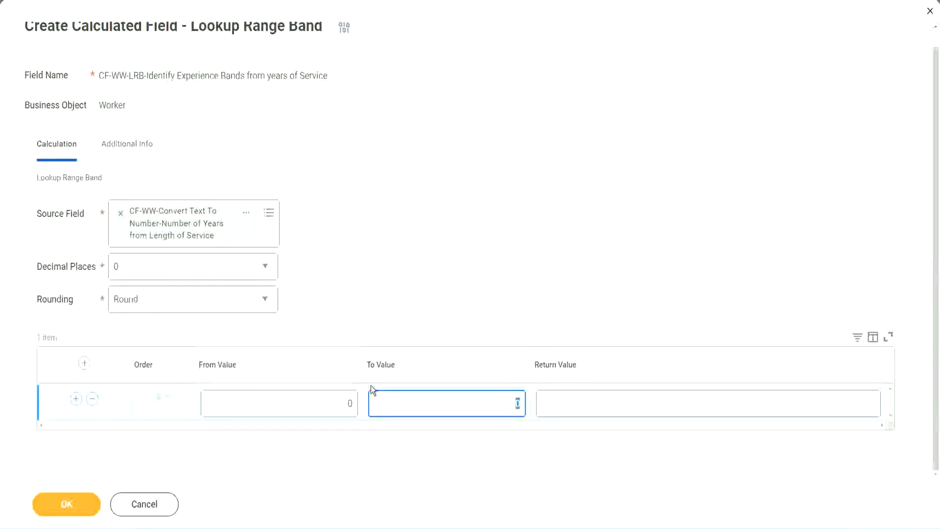
type("7")
key("Tab")
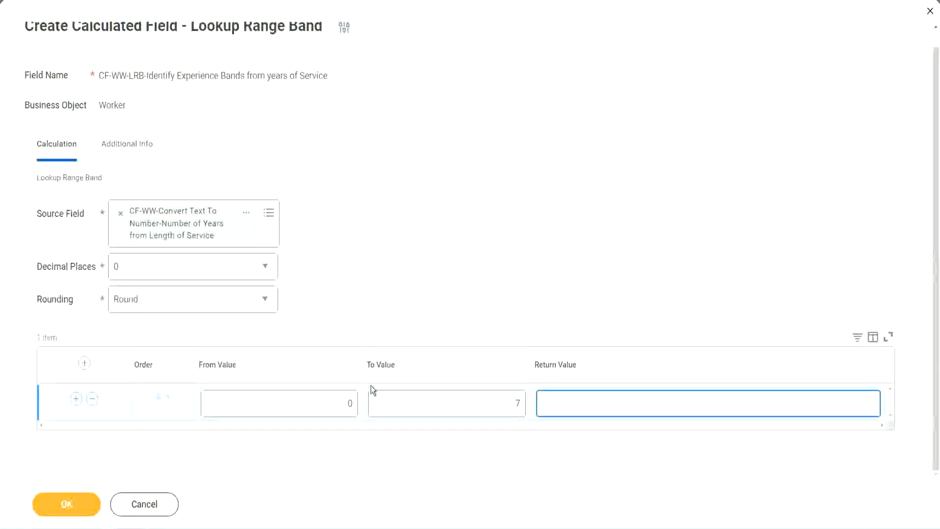
type("Amateur")
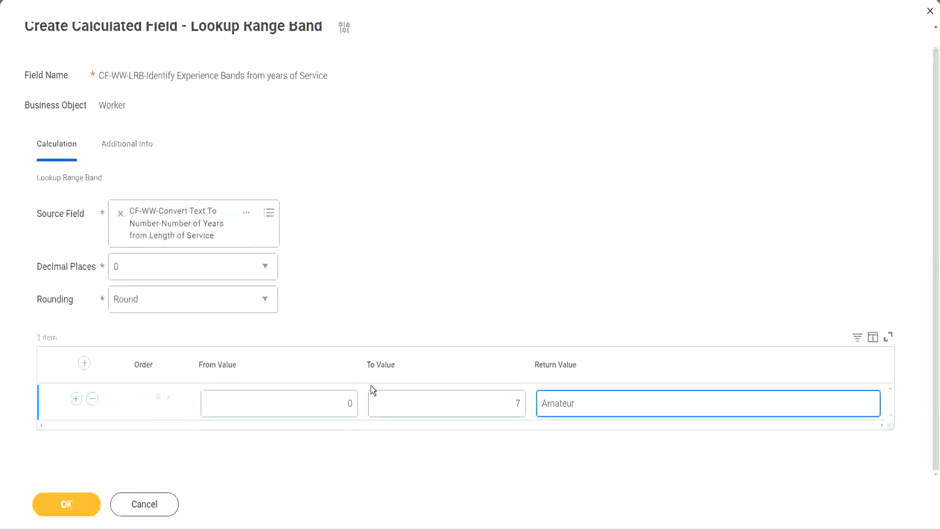
left_click(325, 412)
left_click(503, 395)
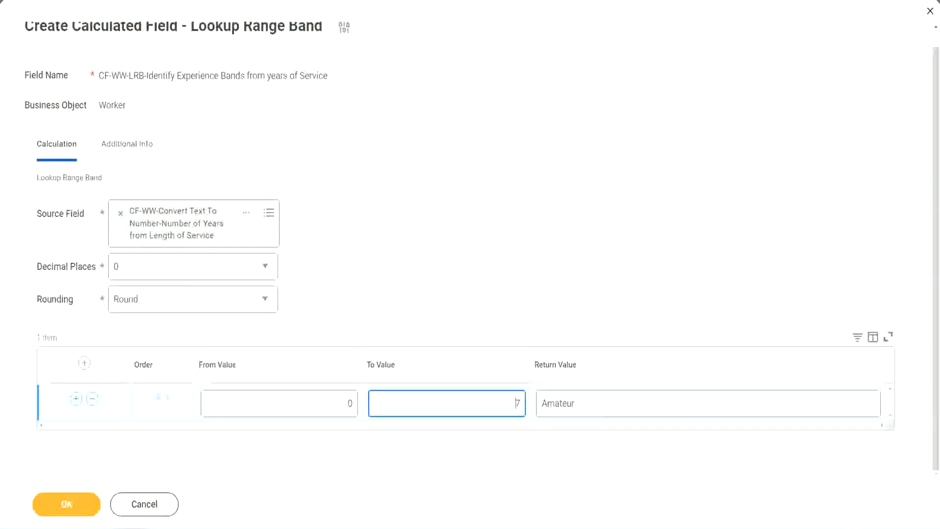
left_click_drag(393, 341, 235, 243)
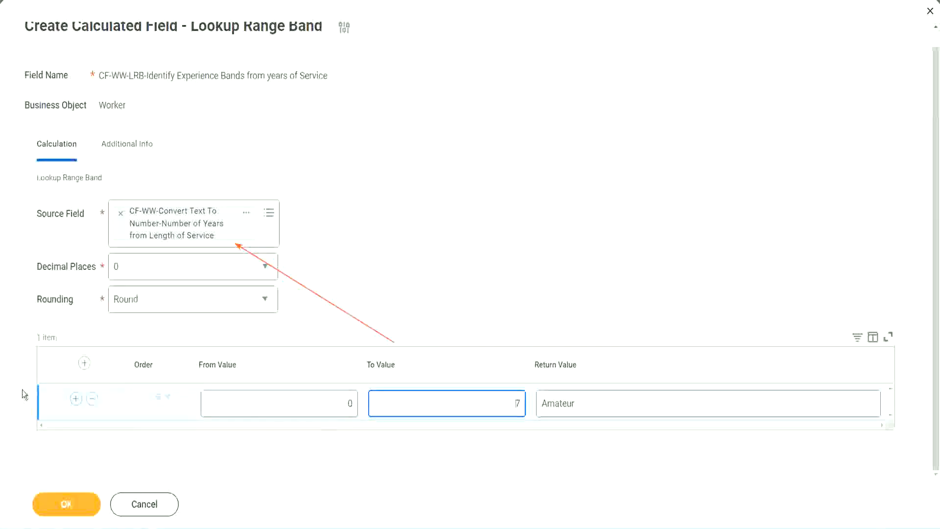
Add a second range row from 8 to 15 with the return value "Experienced".
left_click(76, 398)
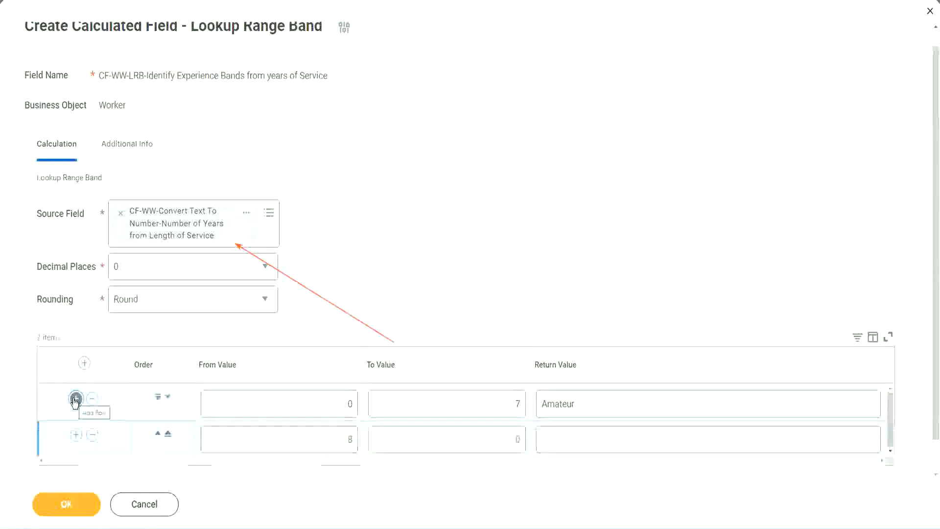
double_click(359, 440)
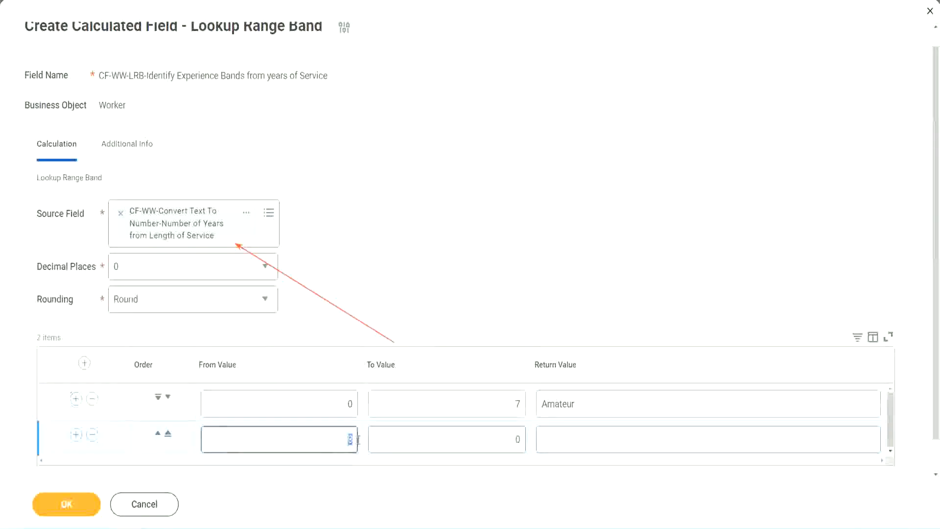
left_click(339, 412)
left_click(512, 406)
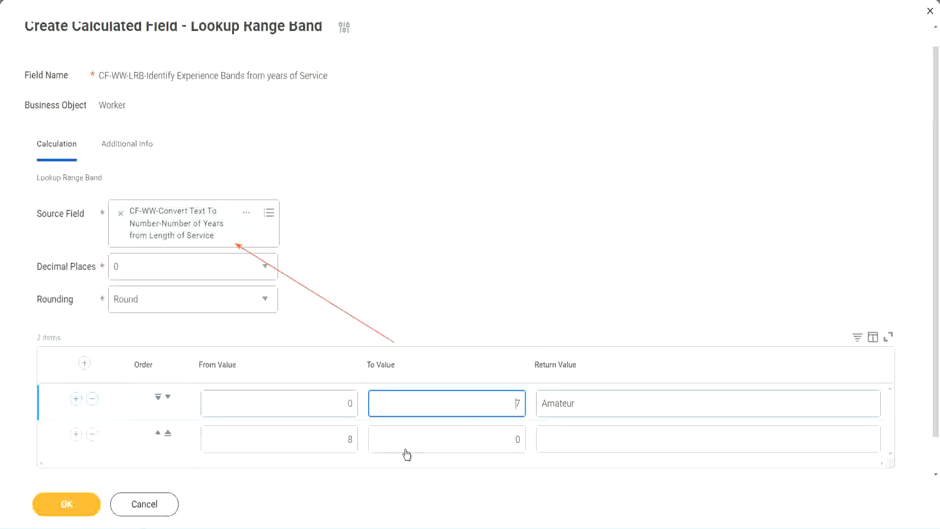
double_click(334, 440)
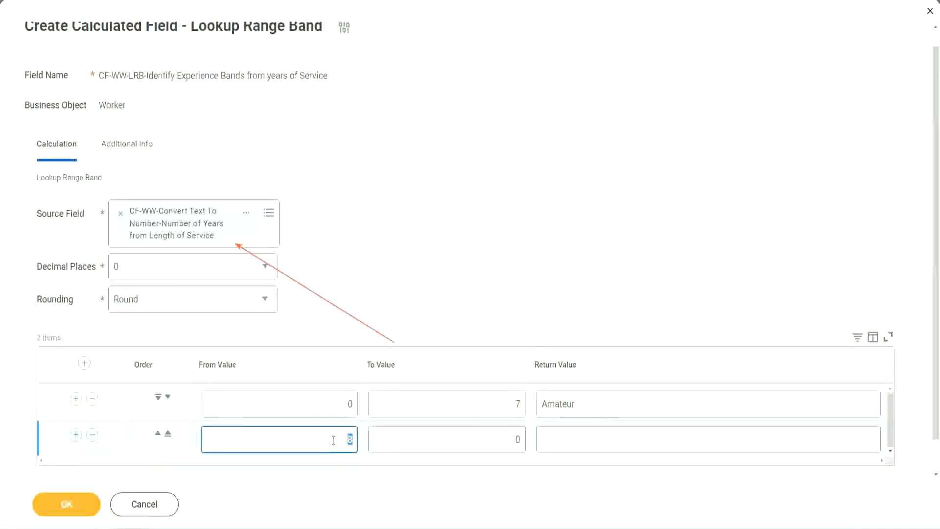
left_click(509, 440)
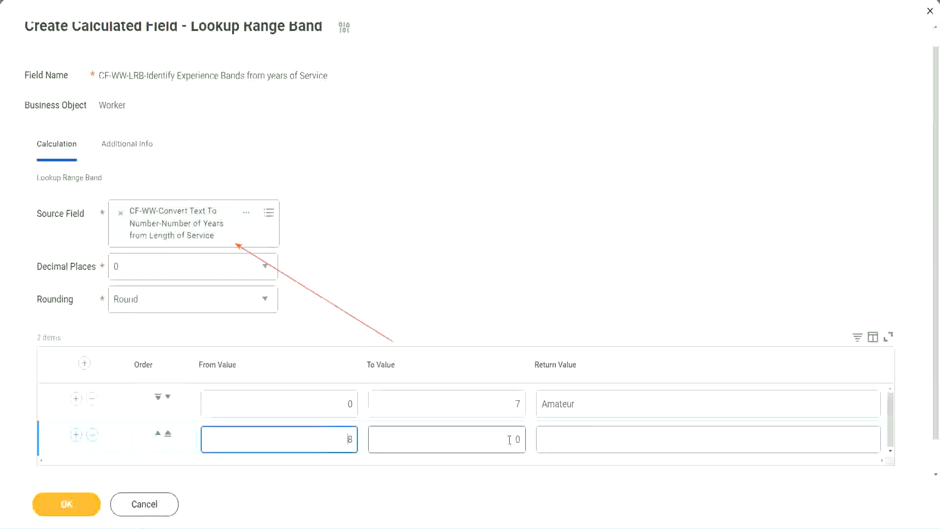
left_click(509, 439)
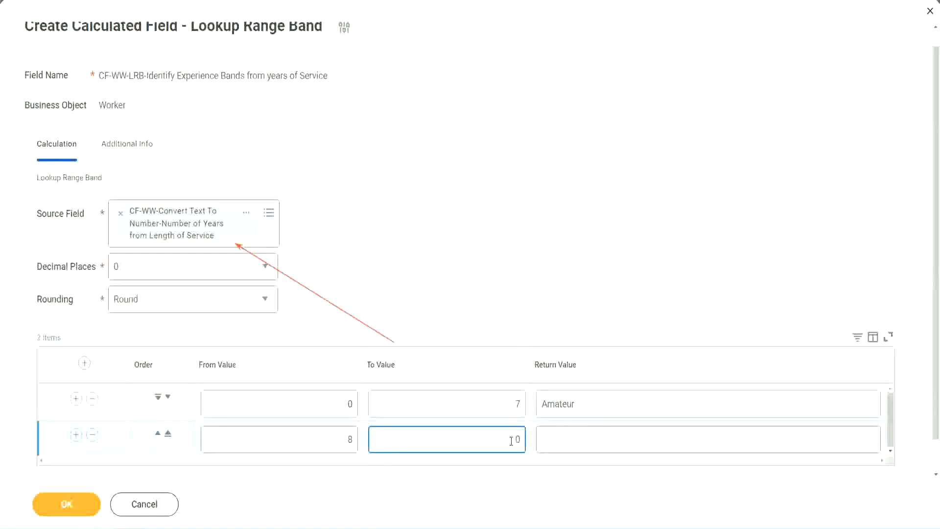
key("Delete")
type("15")
left_click(580, 437)
type("Ex")
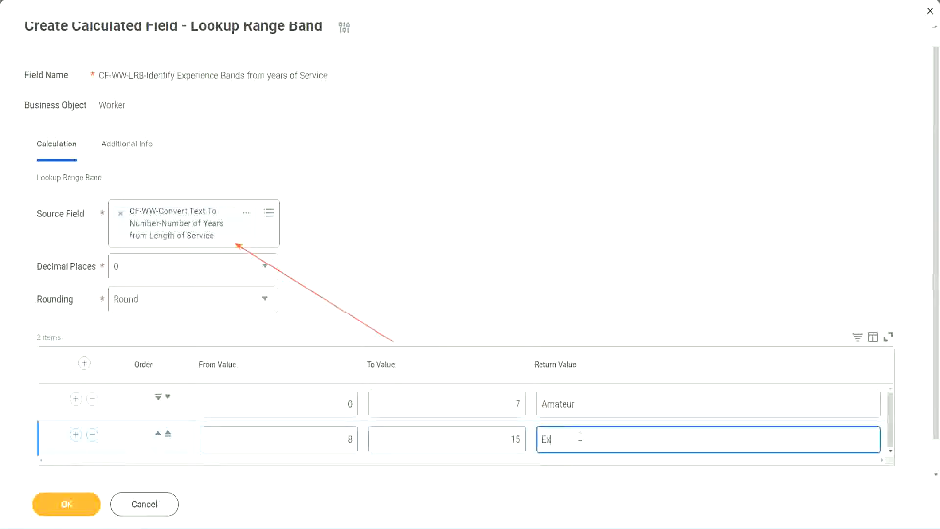
type("perienced")
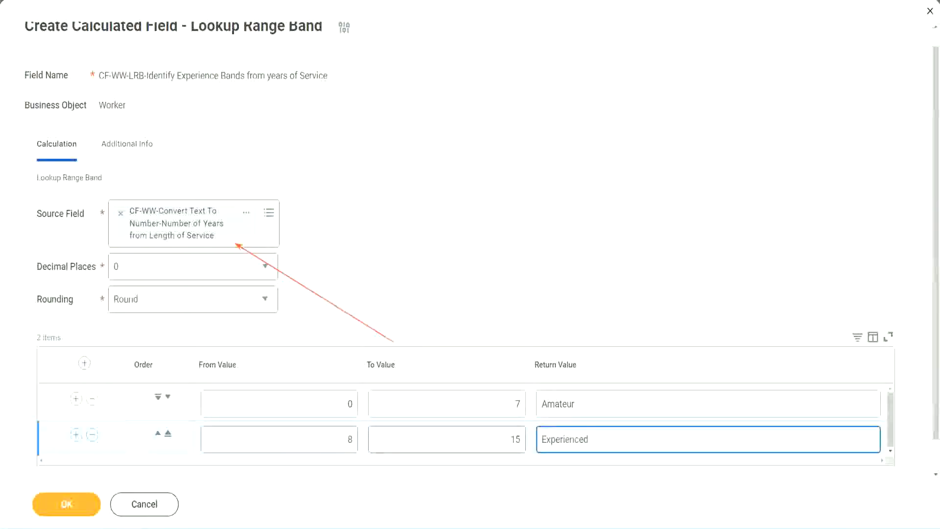
Add a third range row from 16 to 30 with the return value "Senior".
left_click(75, 435)
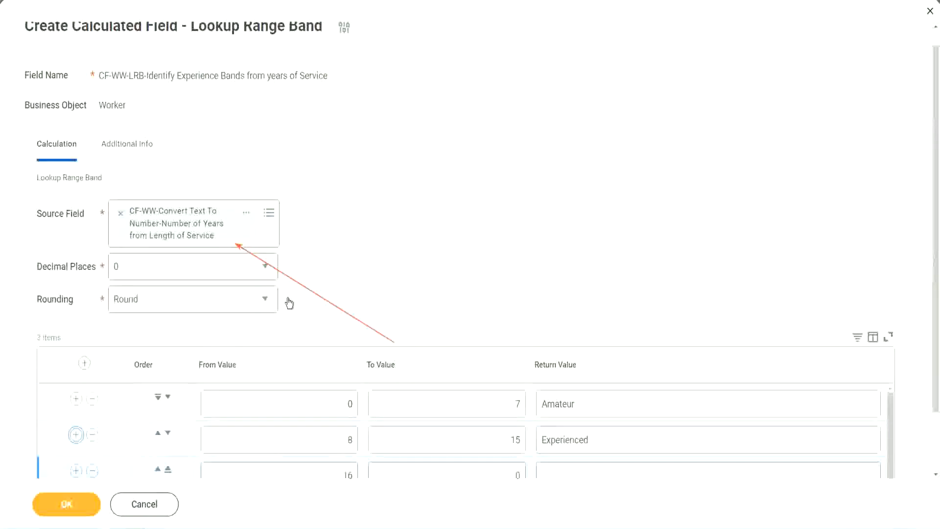
scroll(289, 302, "down", 2)
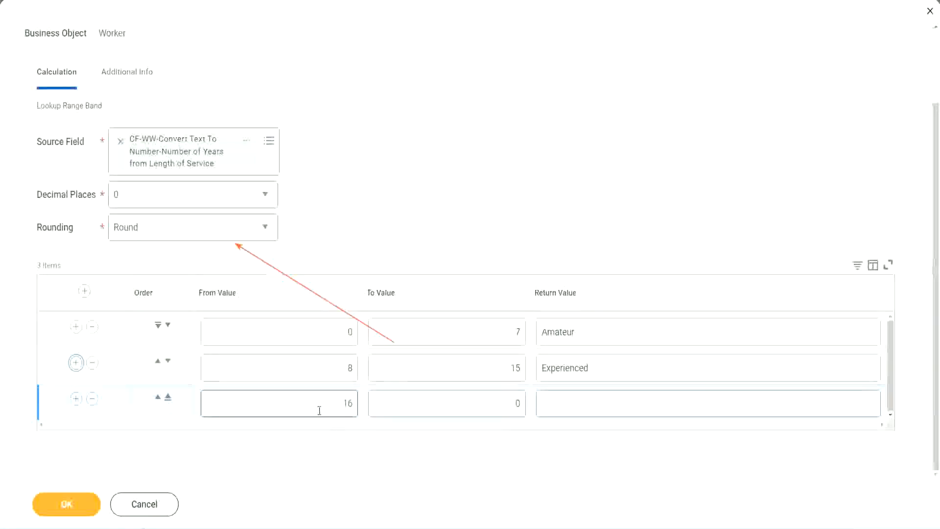
left_click(472, 404)
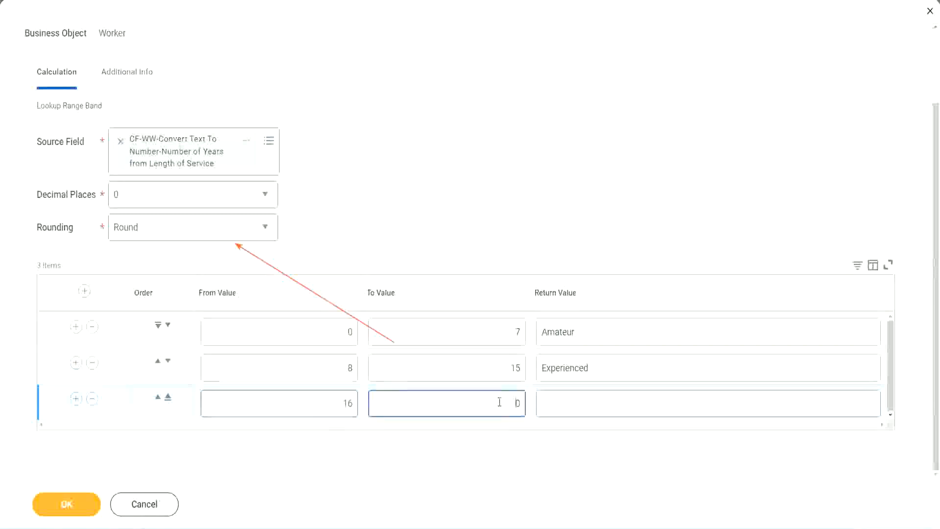
type("3")
key("Tab")
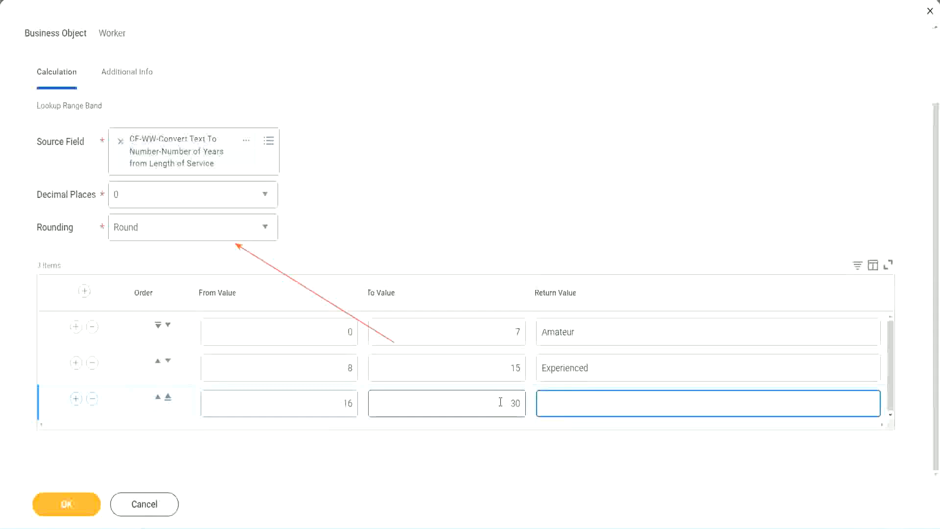
type("Senior")
Add a fourth range row from 31 to 1000 with the return value "Legend".
left_click(73, 400)
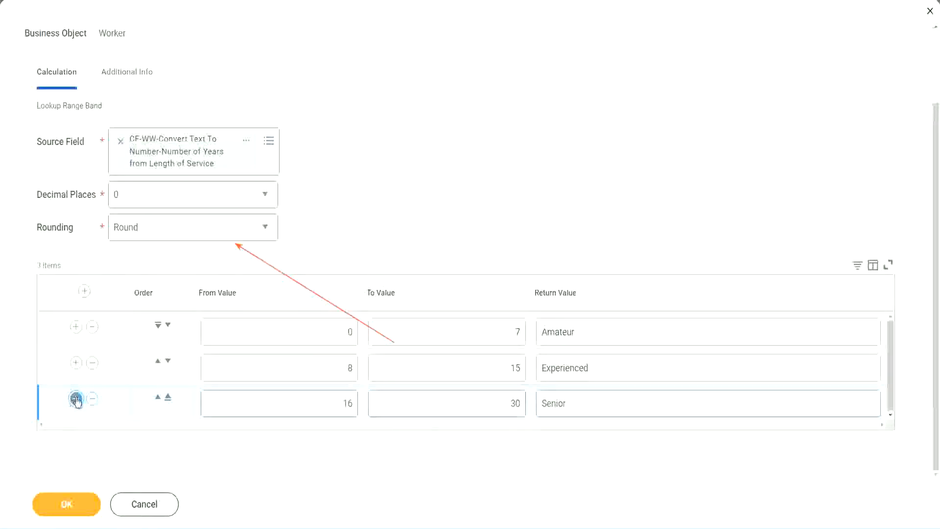
double_click(317, 396)
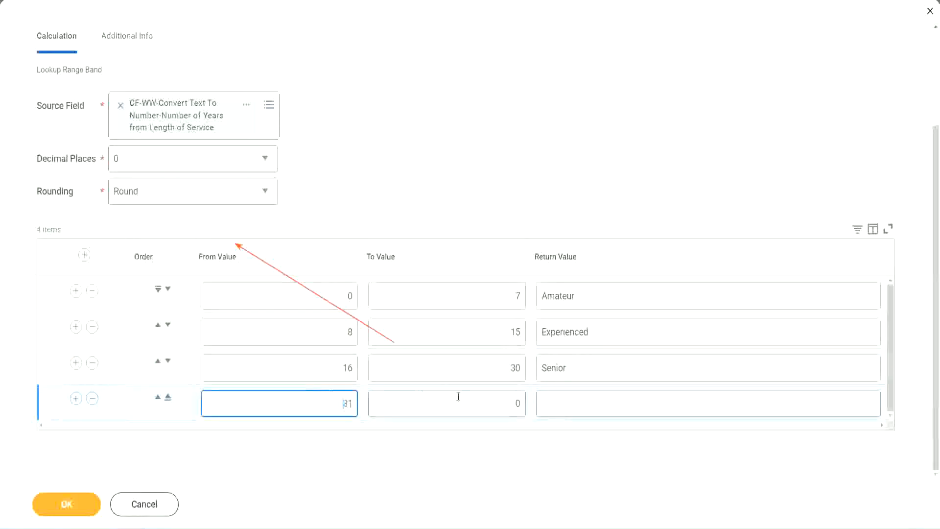
left_click(506, 403)
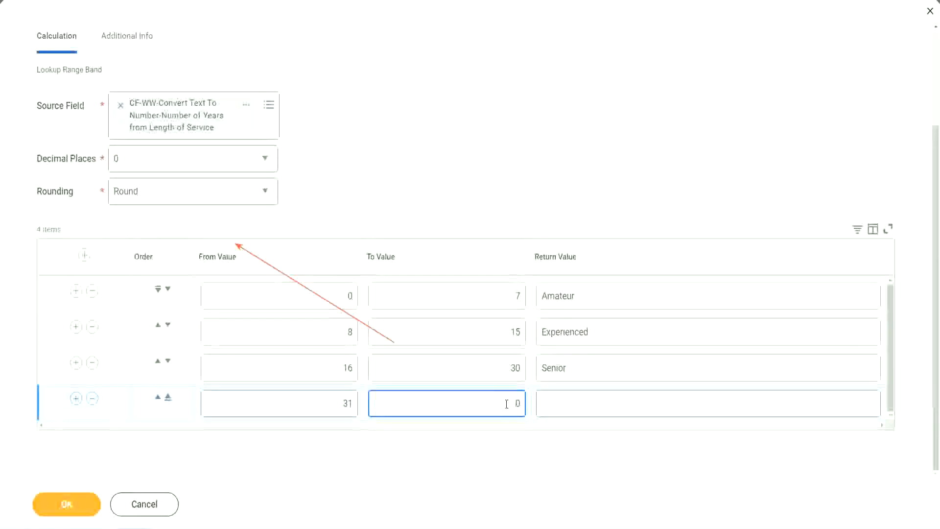
type("1000")
left_click_drag(489, 399, 546, 399)
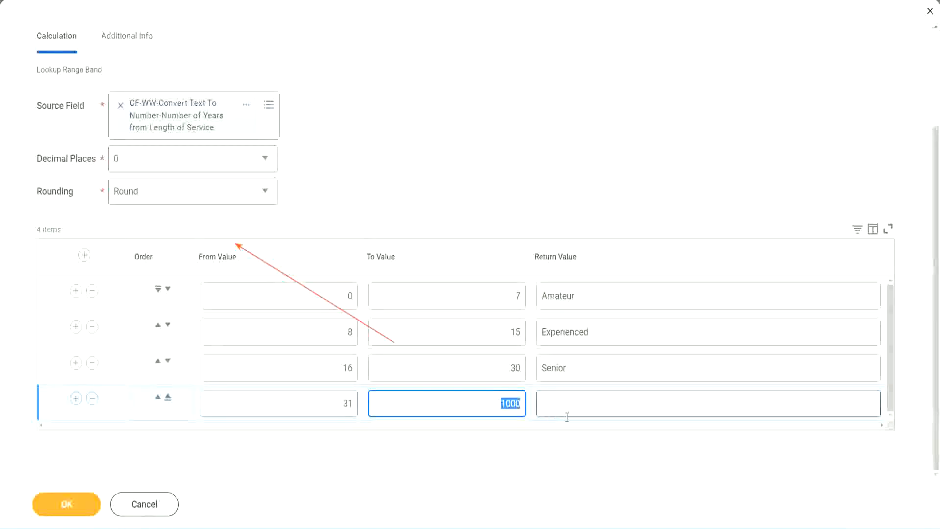
left_click(496, 400)
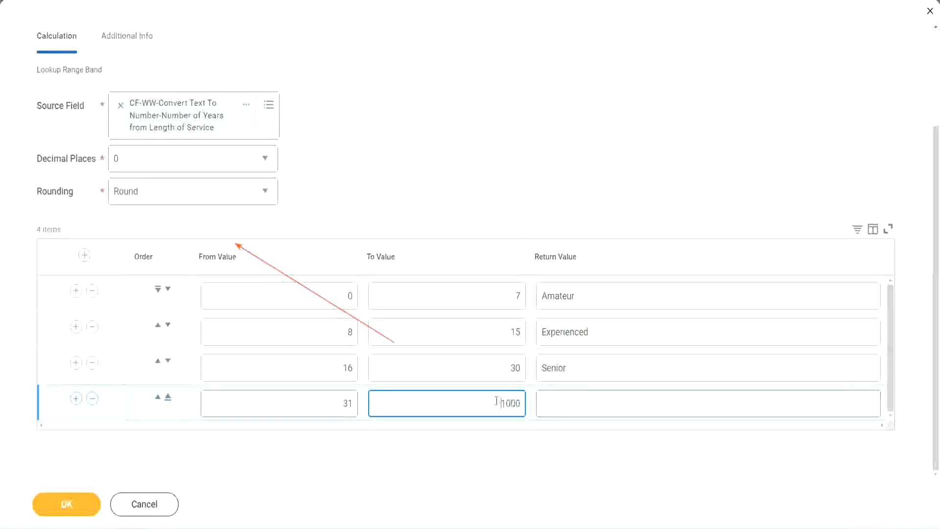
left_click_drag(493, 400, 526, 400)
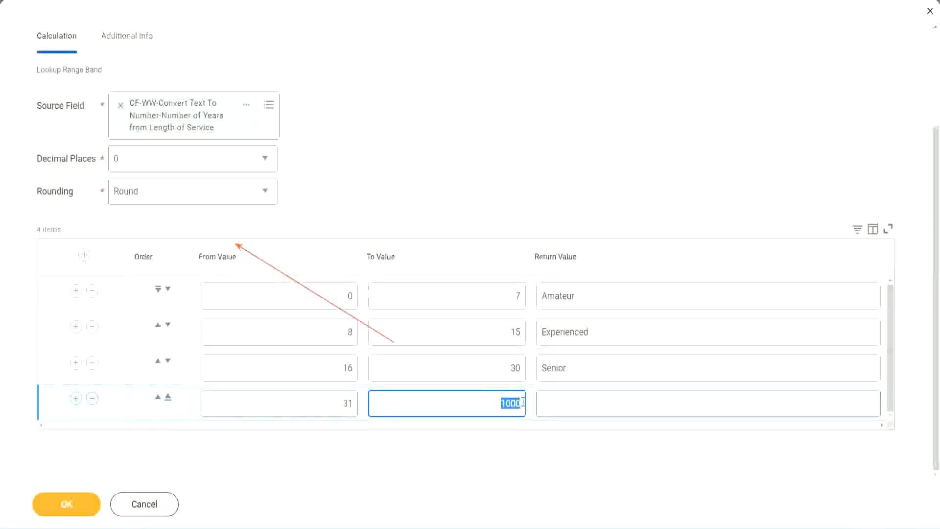
left_click(586, 404)
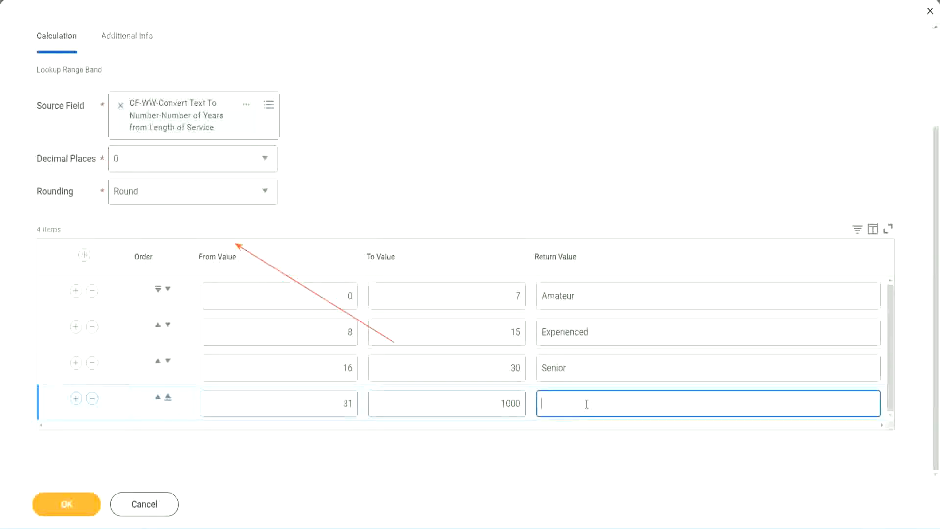
type("Legend")
left_click(439, 162)
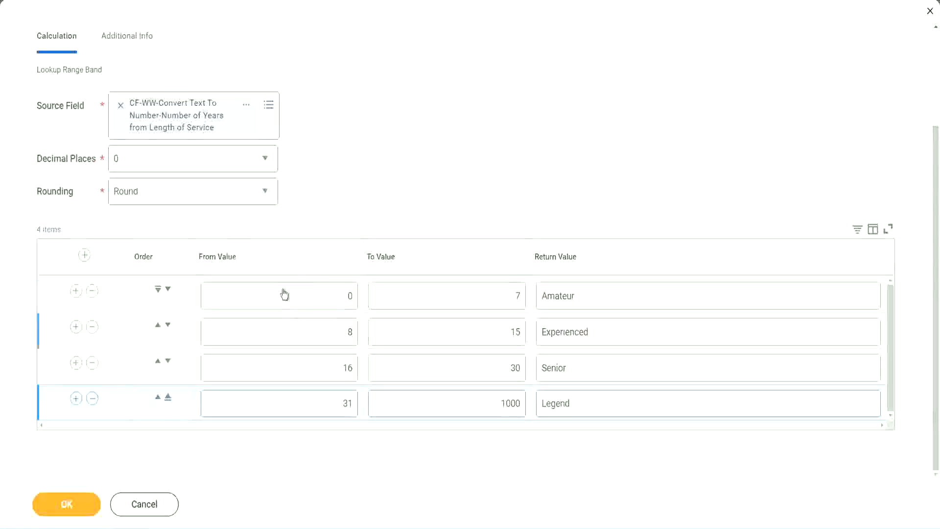
Review the From, To and Return Values of the four experience bands.
left_click(610, 293)
left_click(607, 333)
left_click(593, 372)
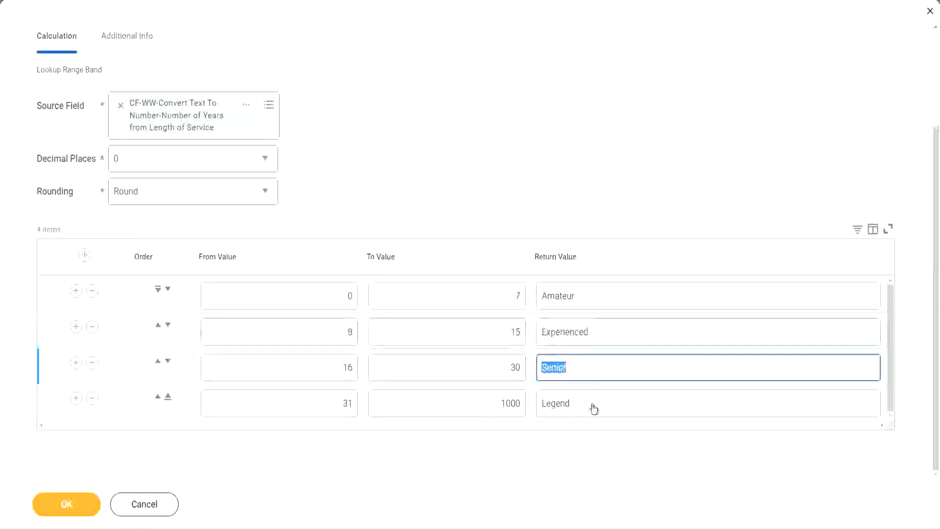
left_click(593, 403)
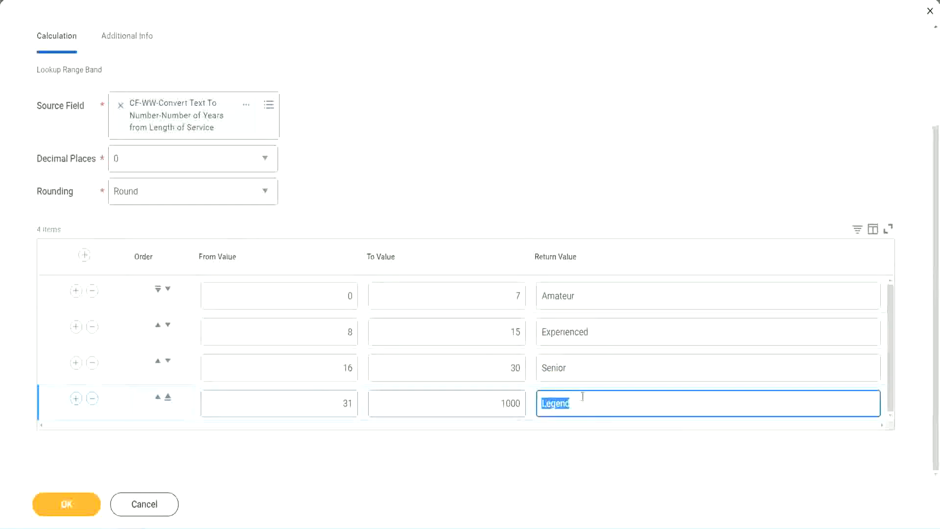
left_click(300, 300)
left_click(481, 289)
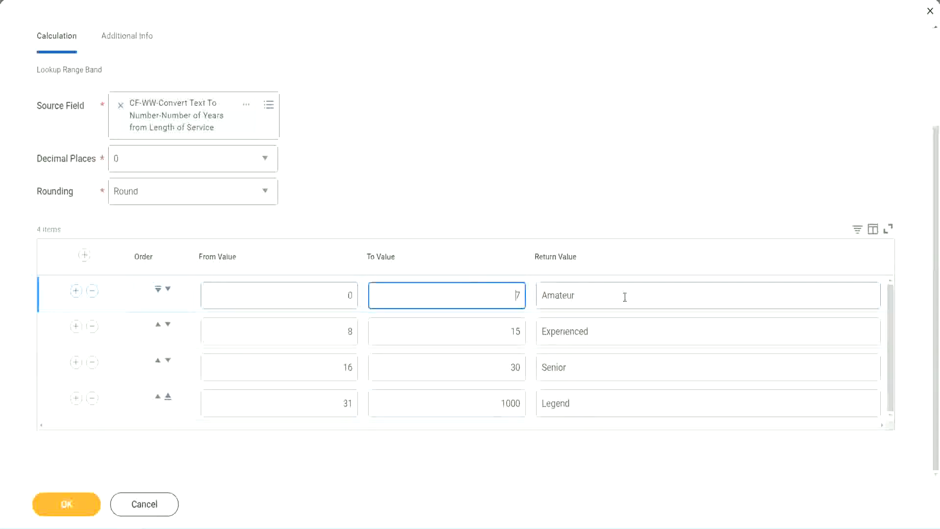
left_click(623, 295)
left_click(608, 329)
left_click(597, 374)
left_click(591, 403)
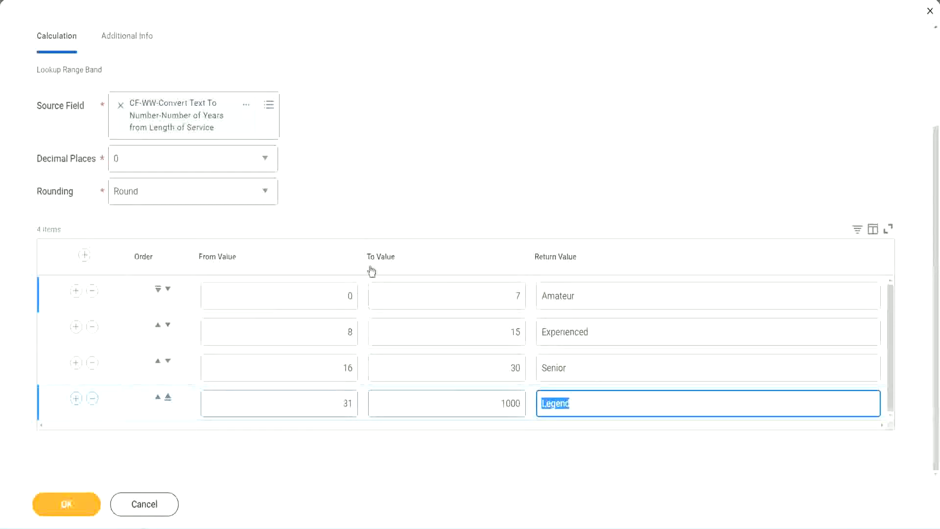
left_click(436, 206)
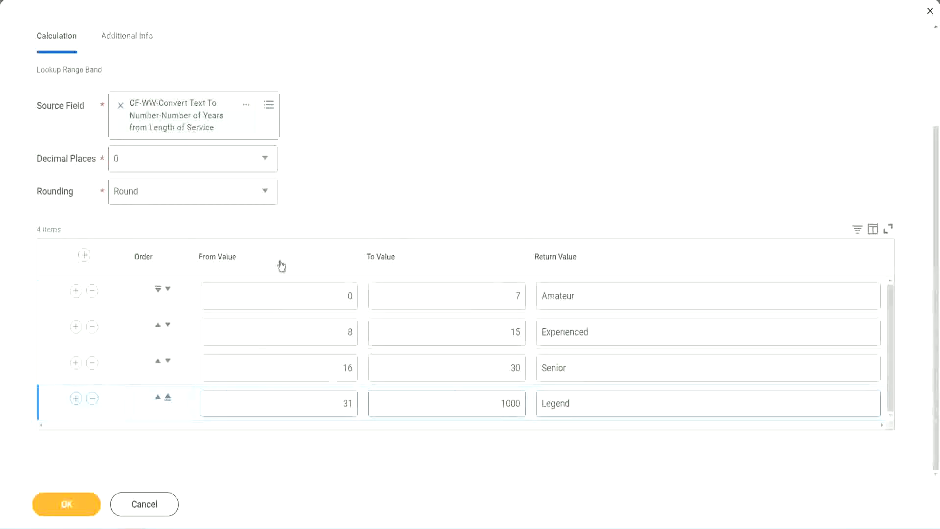
Save the Lookup Range Band calculated field and copy its name from the save confirmation.
left_click(65, 503)
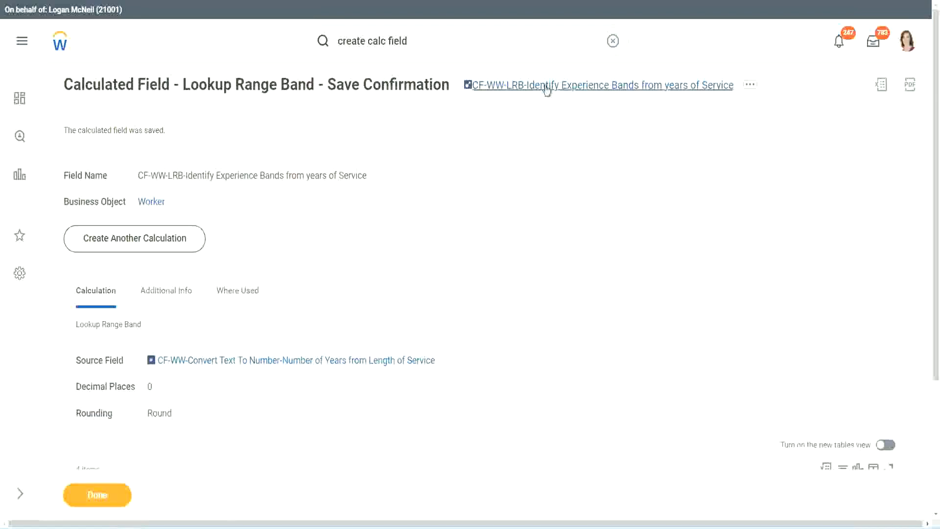
right_click(544, 88)
left_click(557, 140)
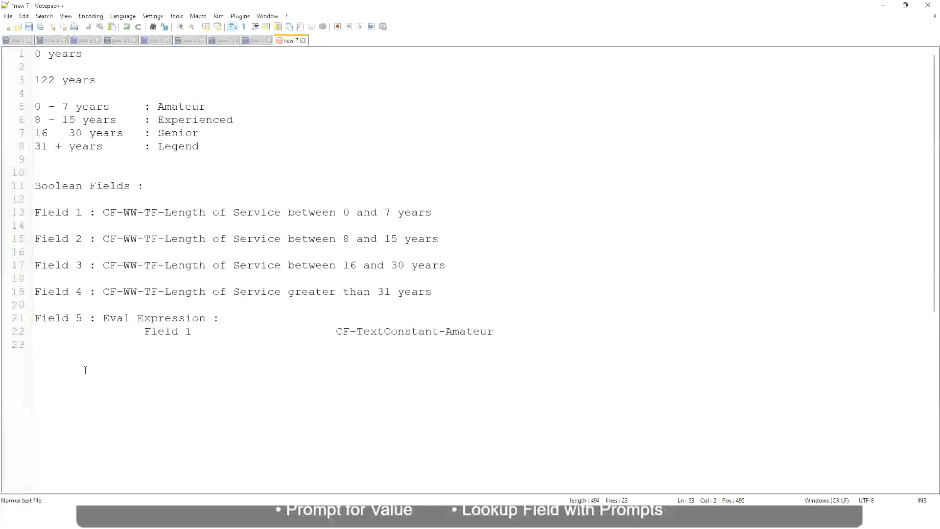
Switch to the Notepad++ notes and write "10,000 USD" a few lines below the Field 5 entry.
key("Return")
key("Return")
key("Return")
type("10,000 USD")
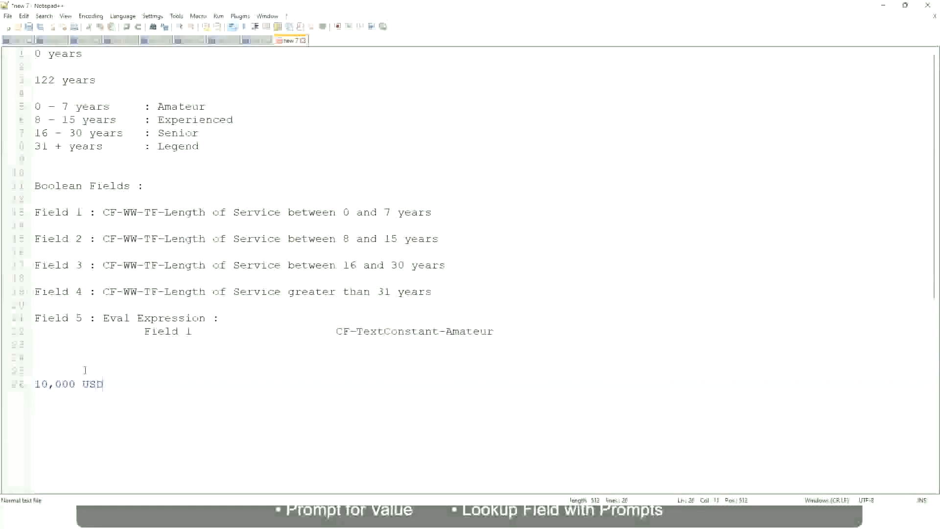
key("Tab")
key("Tab")
key("Tab")
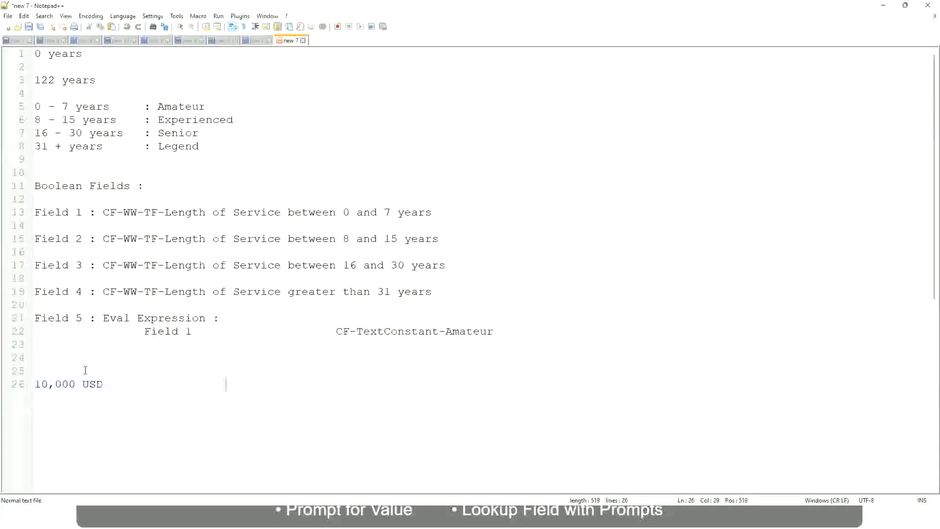
Write "1,000,000 USD" as a second amount on the same line, and leave a blank line below it.
type("1,000,000")
key("Left")
key("Left")
key("Left")
key("Left")
key("Left")
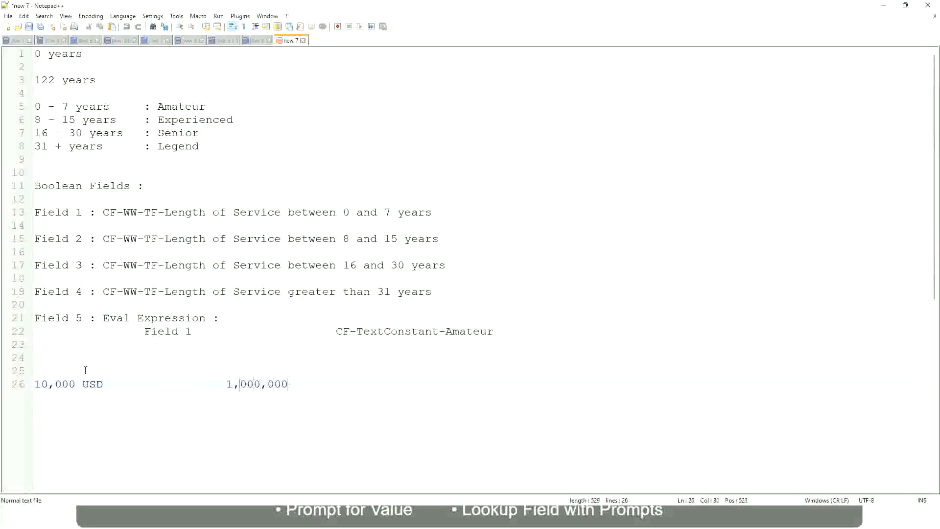
key("Right")
key("Right")
key("Right")
key("Right")
key("Right")
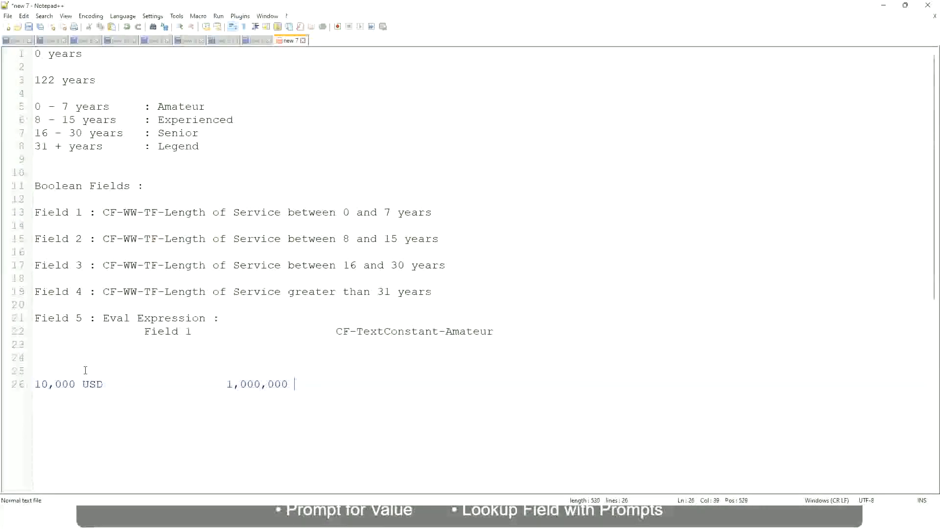
type("USD")
key("Return")
key("Return")
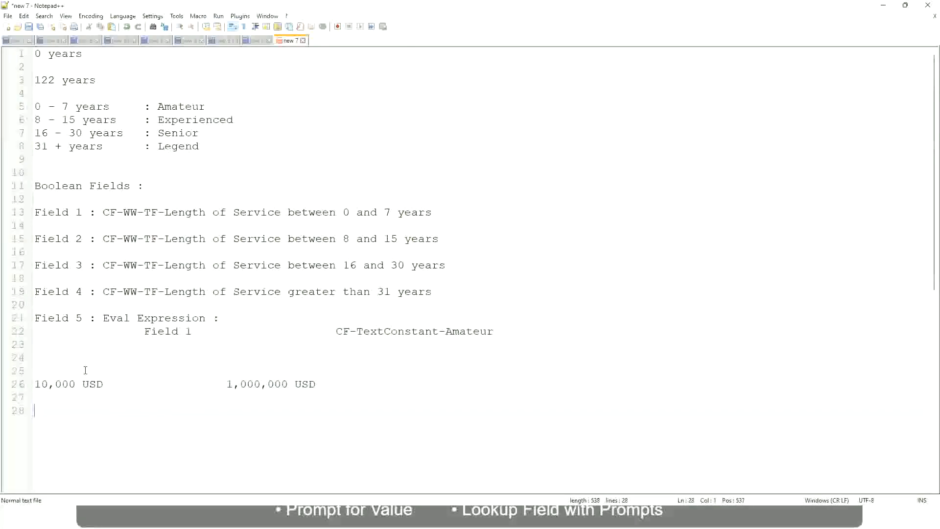
Note the first salary band as "10 - 50,000 : Low" on its own line.
type("10 - 50,000")
key("Tab")
type(": Low")
key("Return")
key("Return")
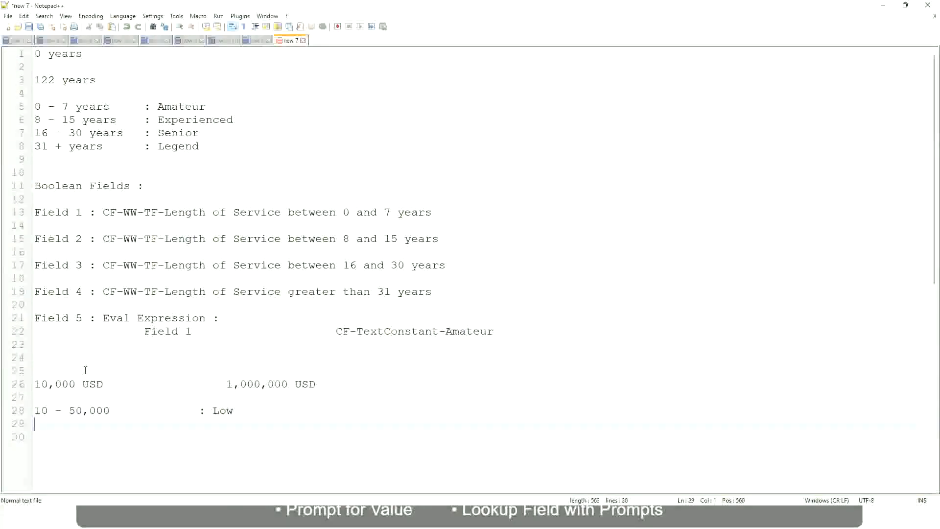
Note the second band as "50,001 - 150,000 : Medium" directly below the Low band.
key("Up")
type("50,001 - 150,000")
key("Tab")
key("Tab")
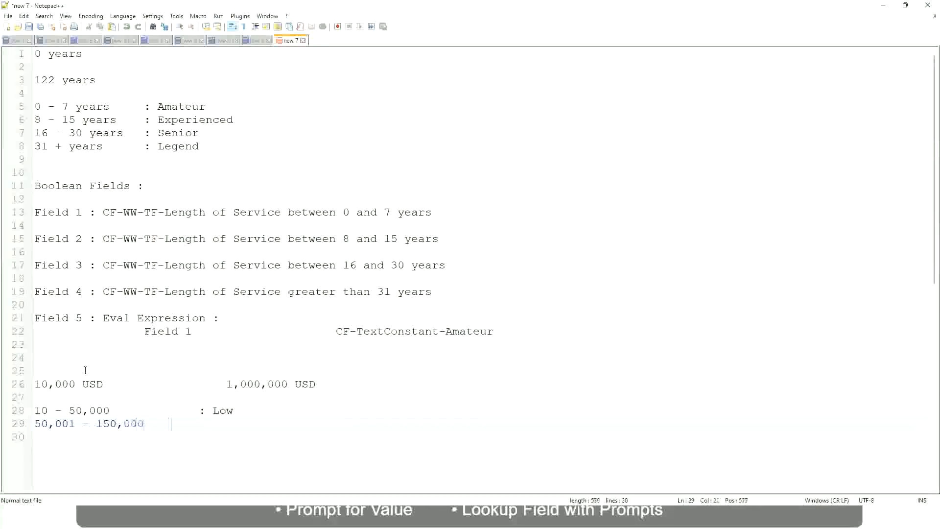
type(": Medium")
key("Return")
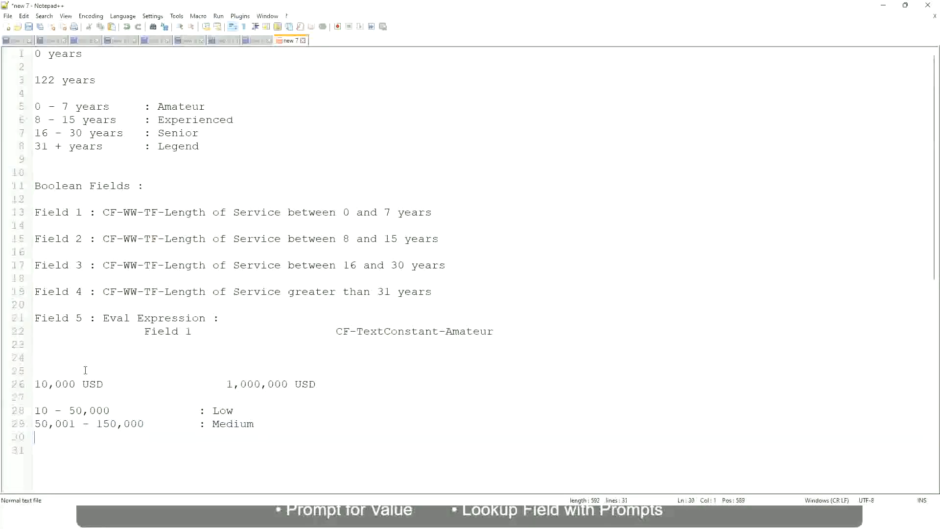
Note the third band as "> 150,000 : High" directly below the Medium band, aligned with the labels above.
type("> 150,000")
key("Tab")
key("Tab")
key("Tab")
key("Tab")
type(": High")
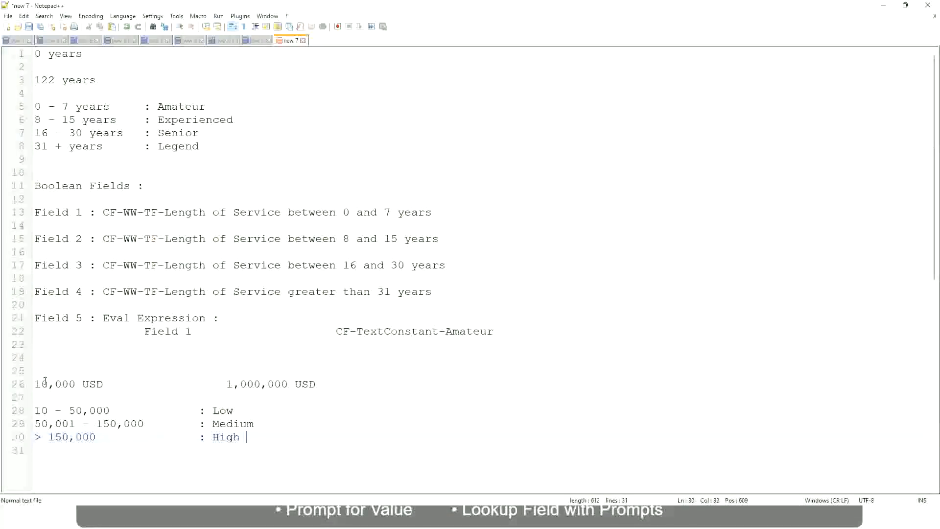
Review the two USD amounts and the Low, Medium and High bands listed below them in the notes.
left_click(30, 383)
left_click(30, 384)
left_click(41, 384)
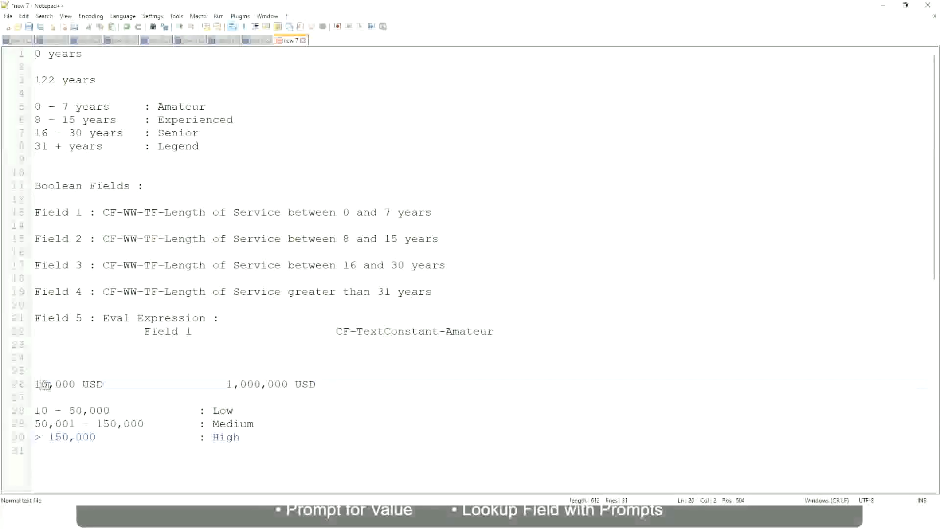
double_click(280, 384)
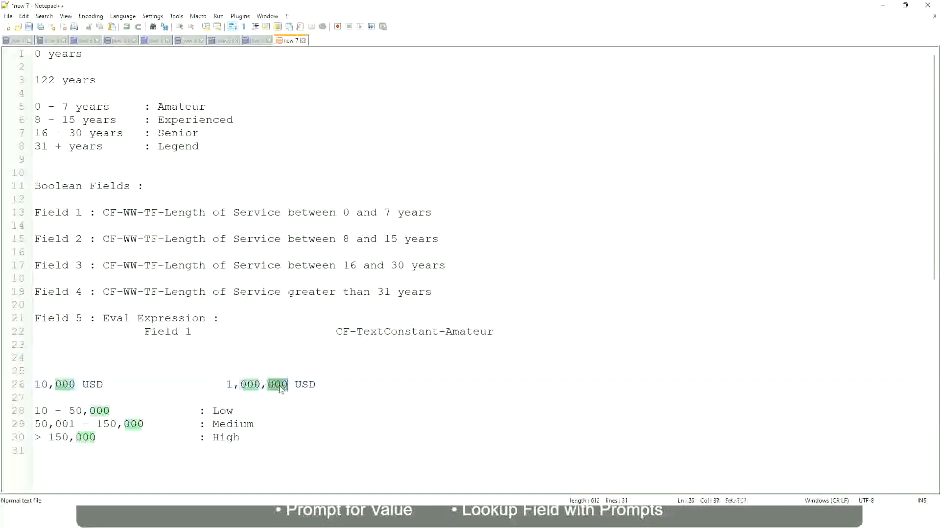
left_click(182, 426)
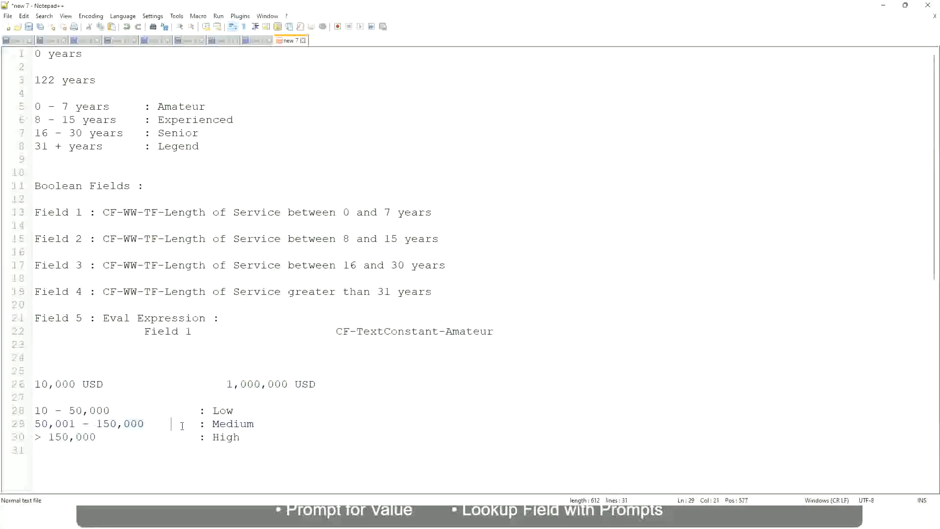
left_click(30, 384)
left_click(290, 385)
left_click(230, 410)
left_click(226, 424)
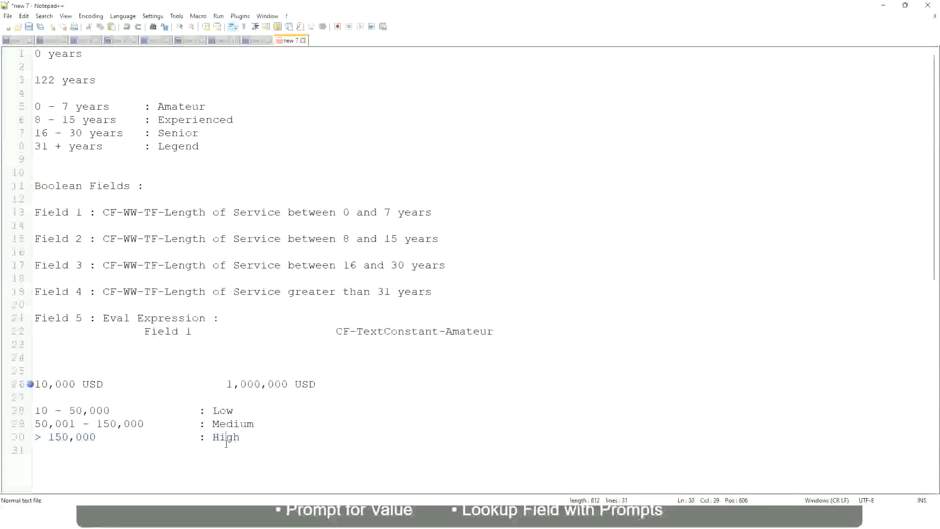
left_click(146, 397)
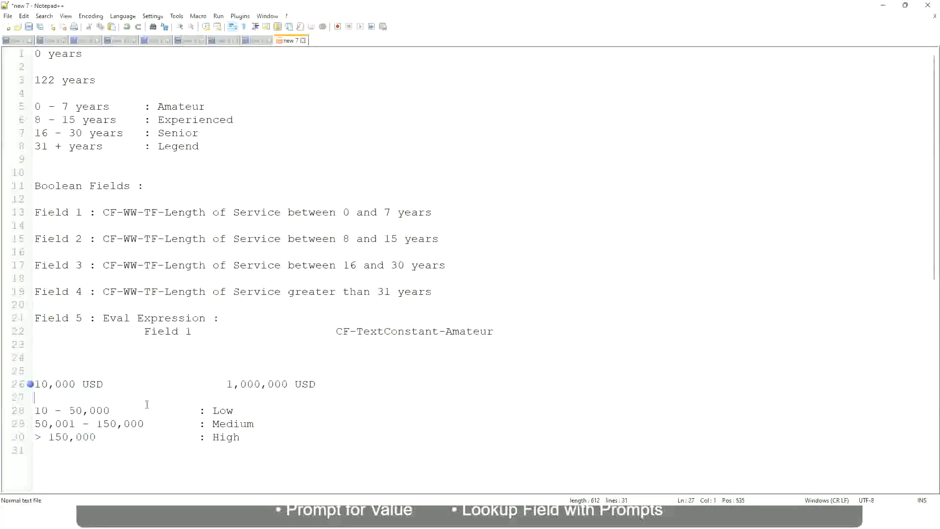
left_click(241, 436)
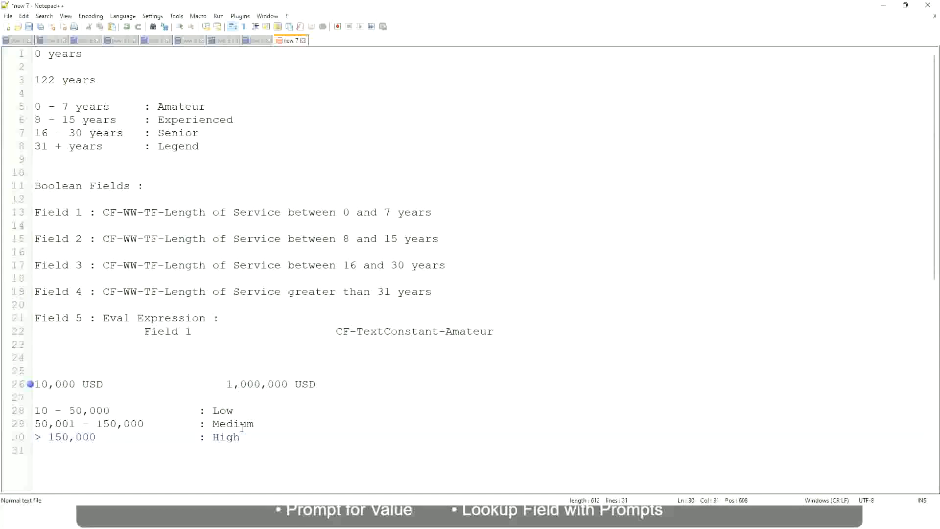